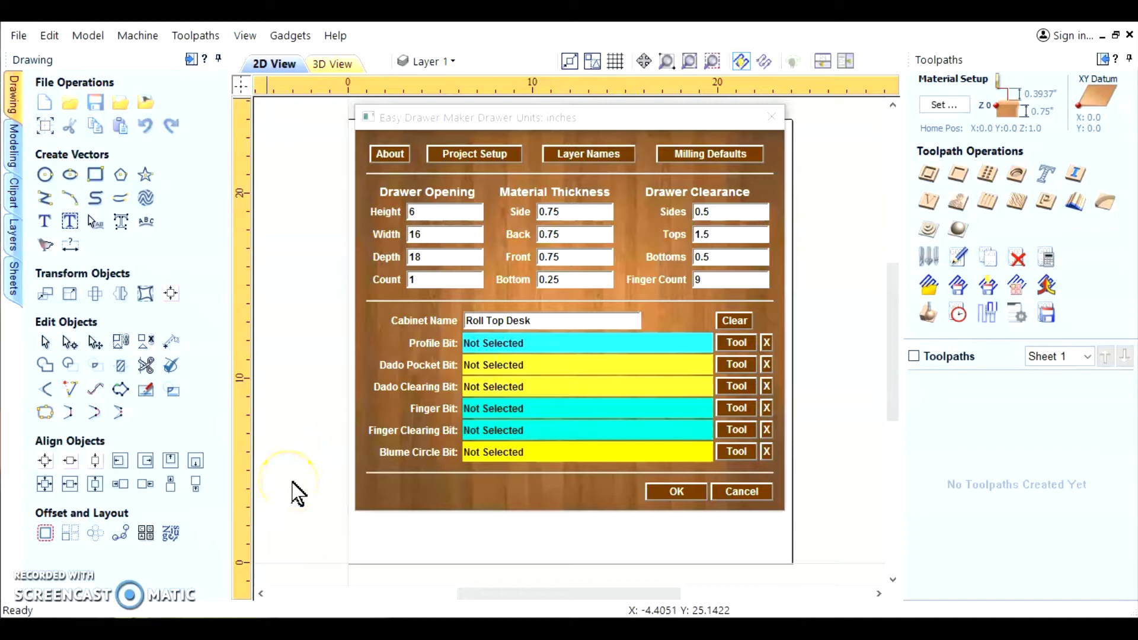
Cancel the Easy Drawer Maker gadget without applying its settings
click(745, 491)
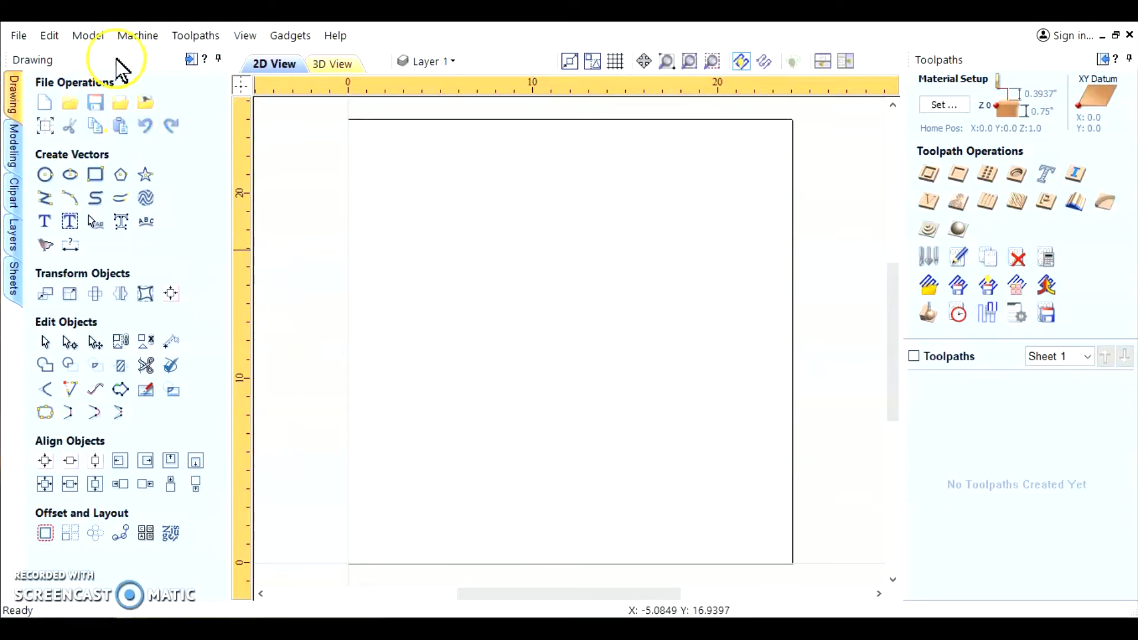
click(49, 37)
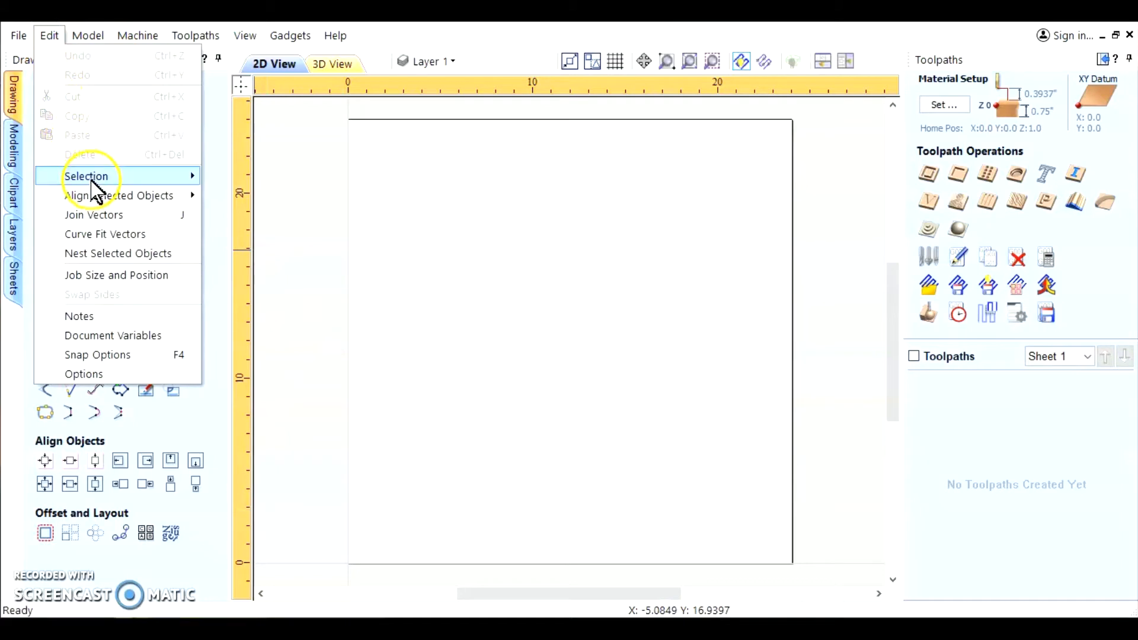
mouse_move(84, 175)
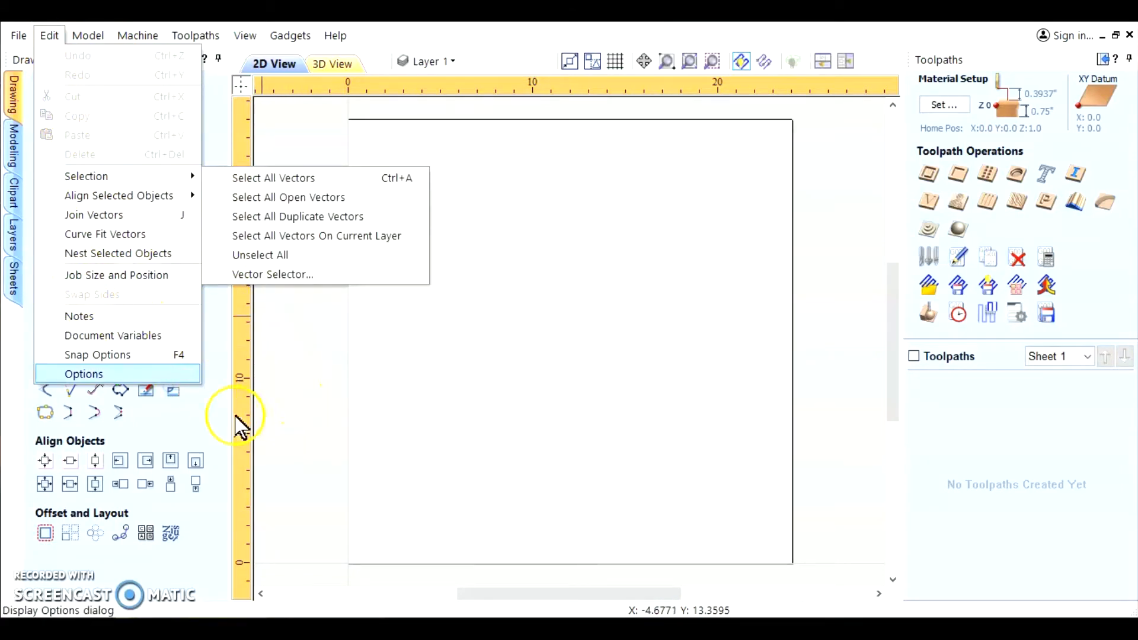
click(216, 437)
Close the current job, discarding the unsaved changes
click(19, 36)
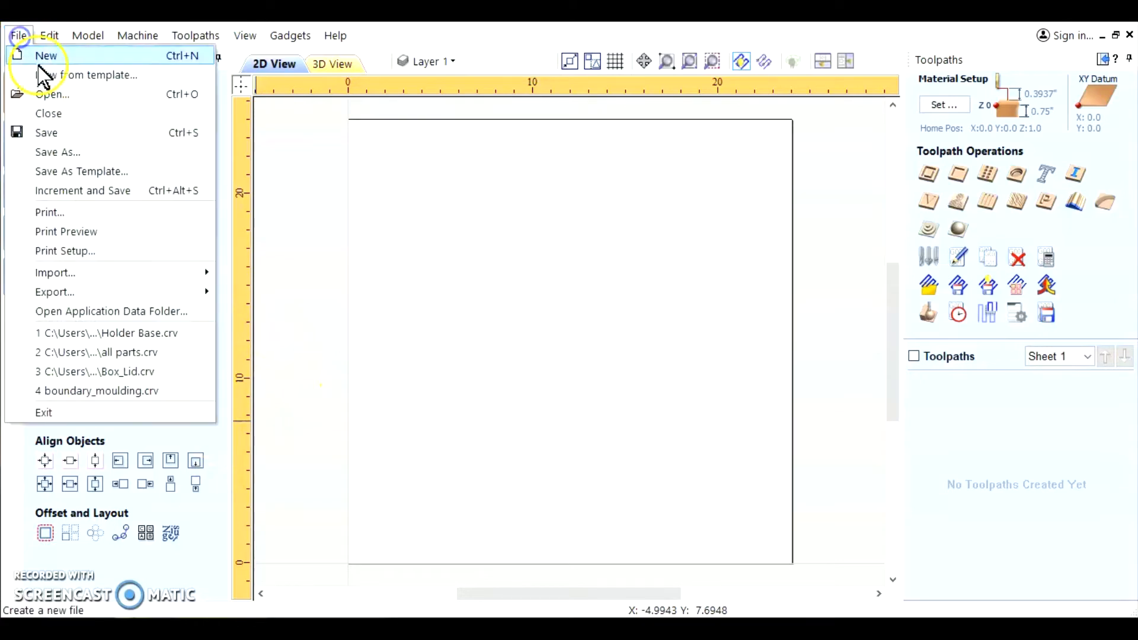
click(58, 113)
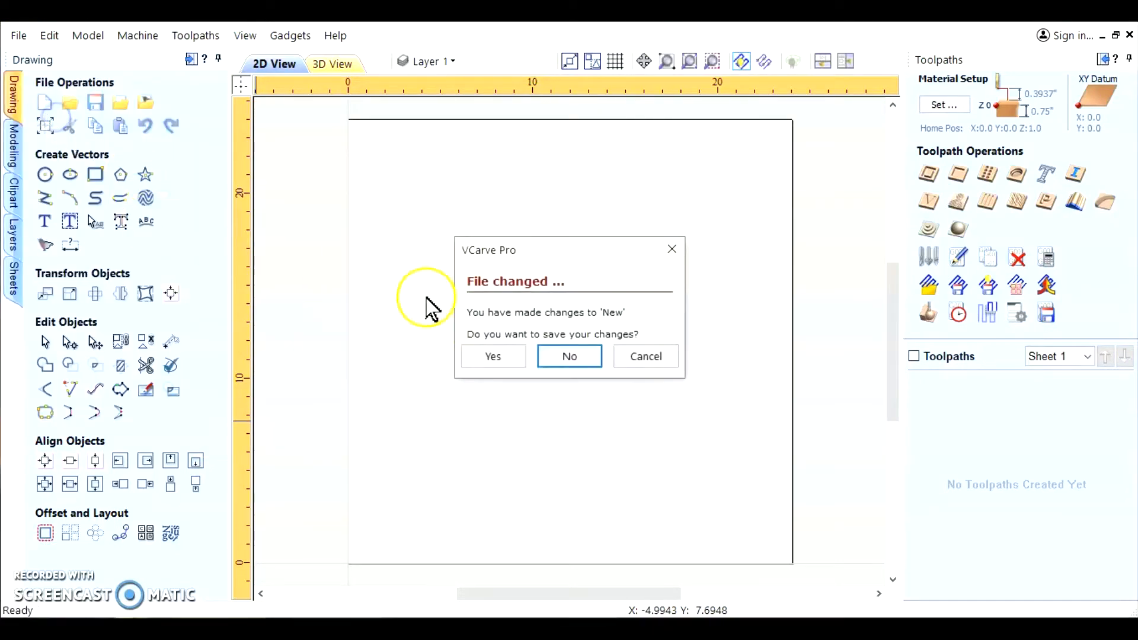
click(564, 358)
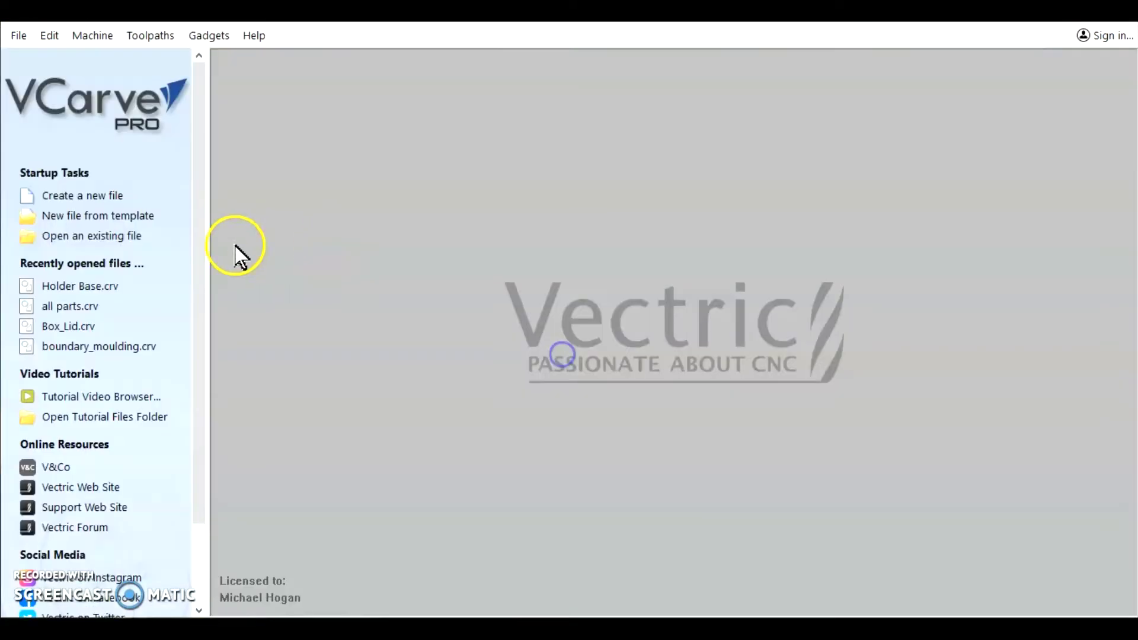
Create a new job, keeping the 24 x 24 x 0.75 inch single-sided setup
click(60, 195)
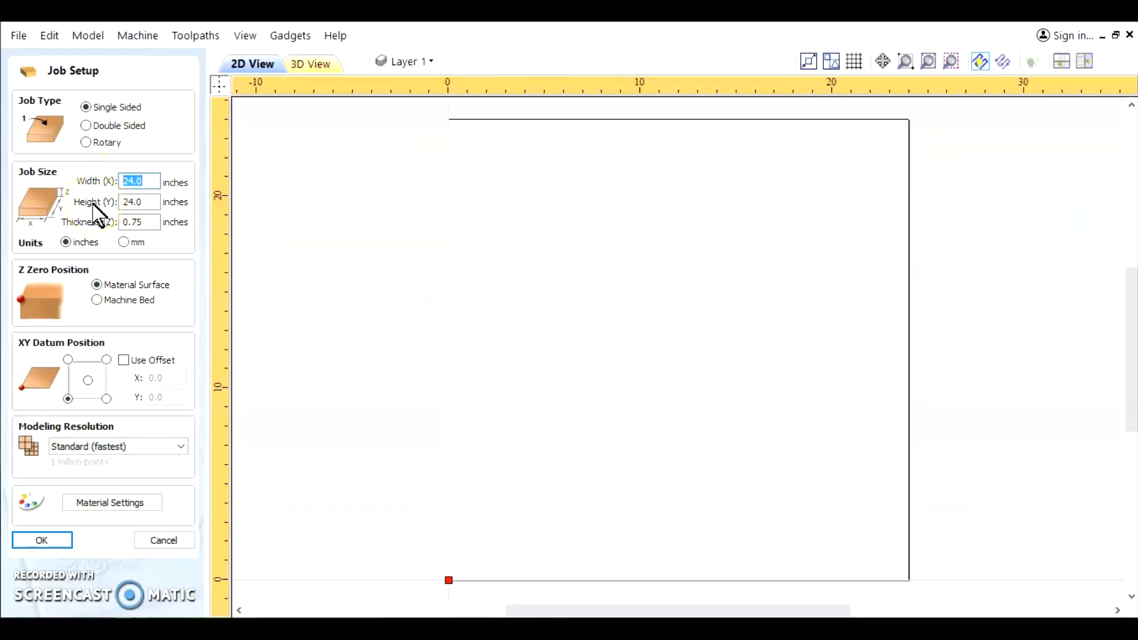
click(136, 222)
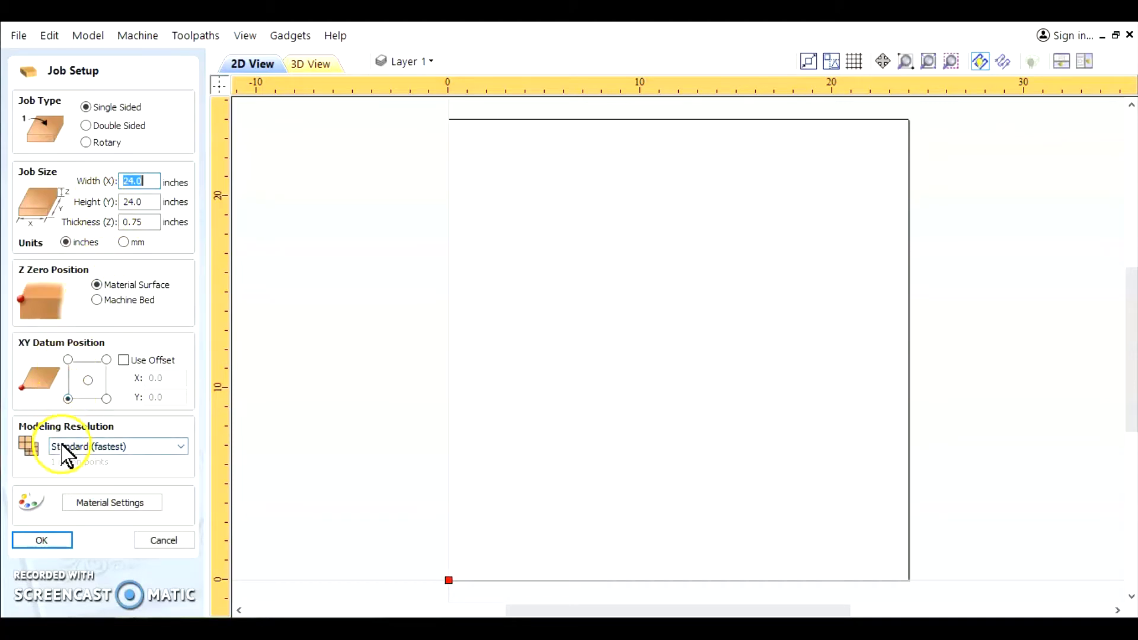
click(42, 540)
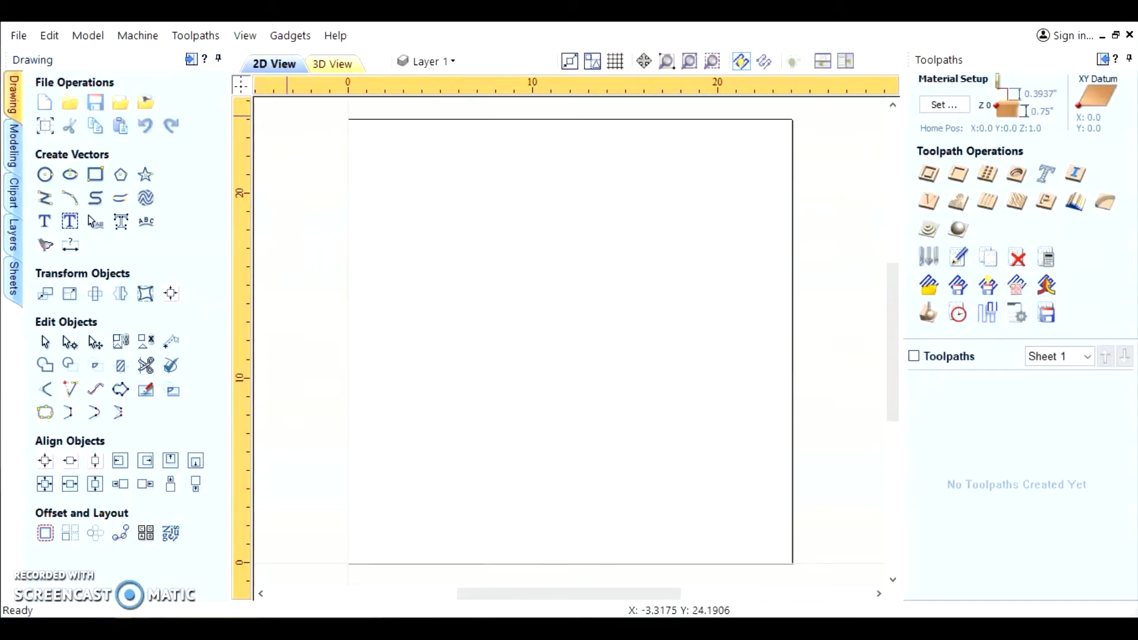
Launch Gadgets > EasyTools > EasyCabinetMaker > Easy Drawer Maker, choosing EasyDrawerMakerV5.2
click(291, 37)
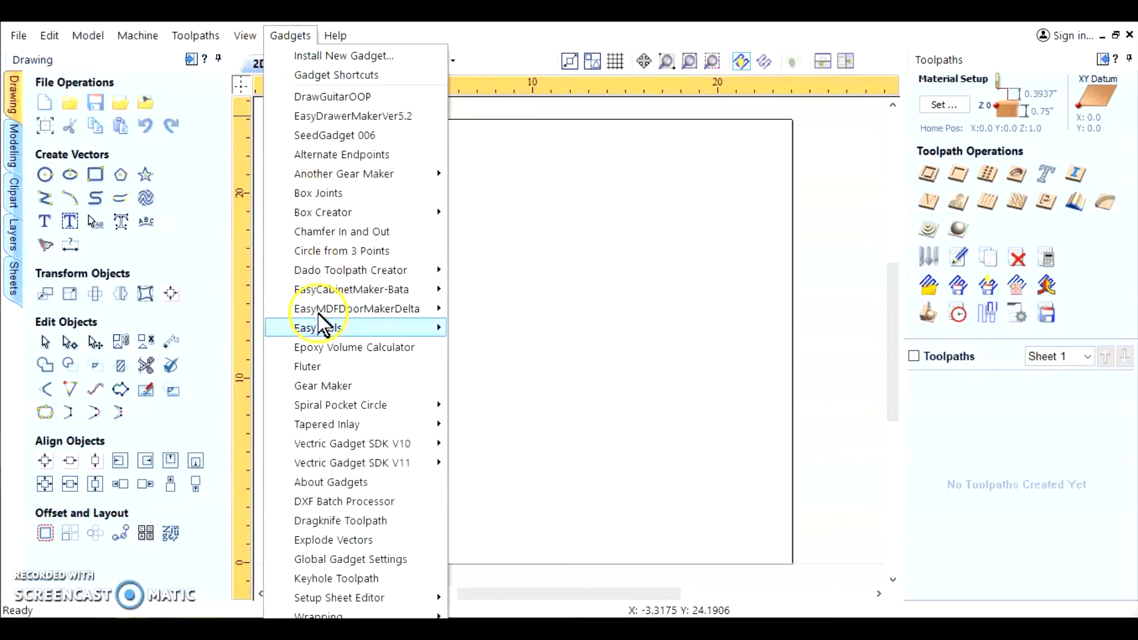
mouse_move(364, 337)
mouse_move(521, 391)
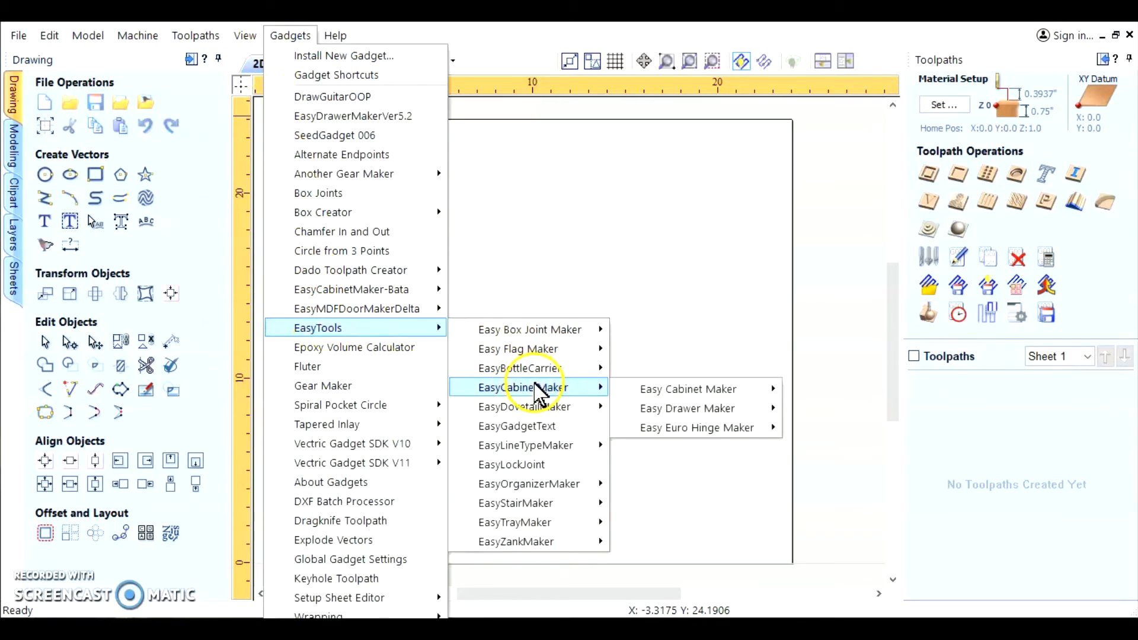
mouse_move(711, 411)
click(788, 409)
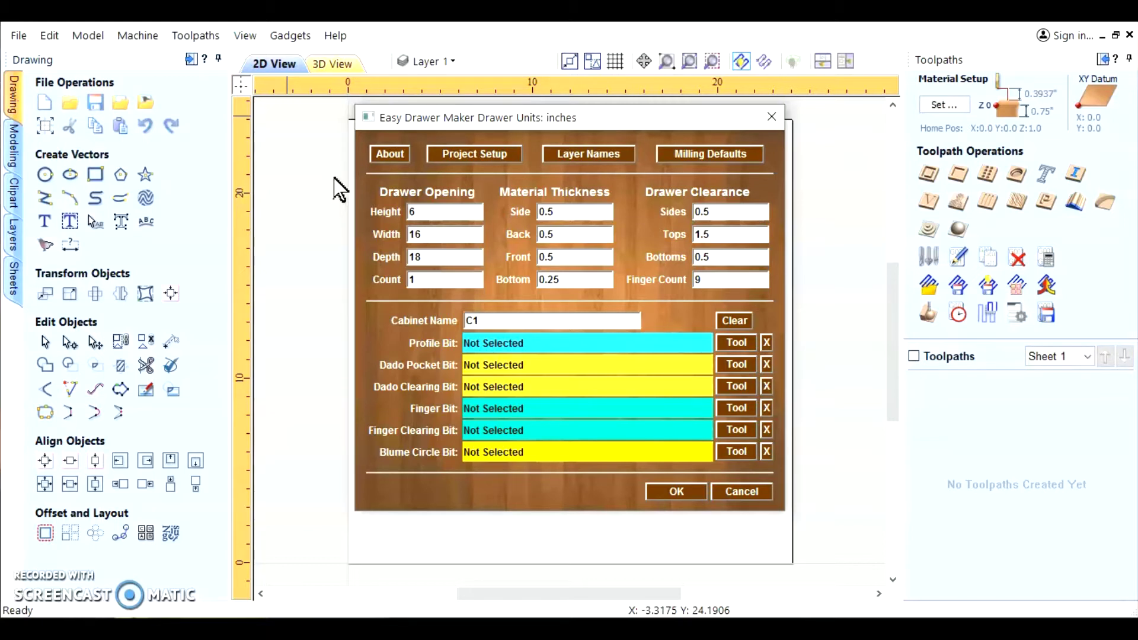
click(320, 189)
click(320, 174)
Set side, back and front thickness to 0.75 and name the cabinet Roll Top Desk
click(546, 212)
text(7)
click(545, 234)
text(7)
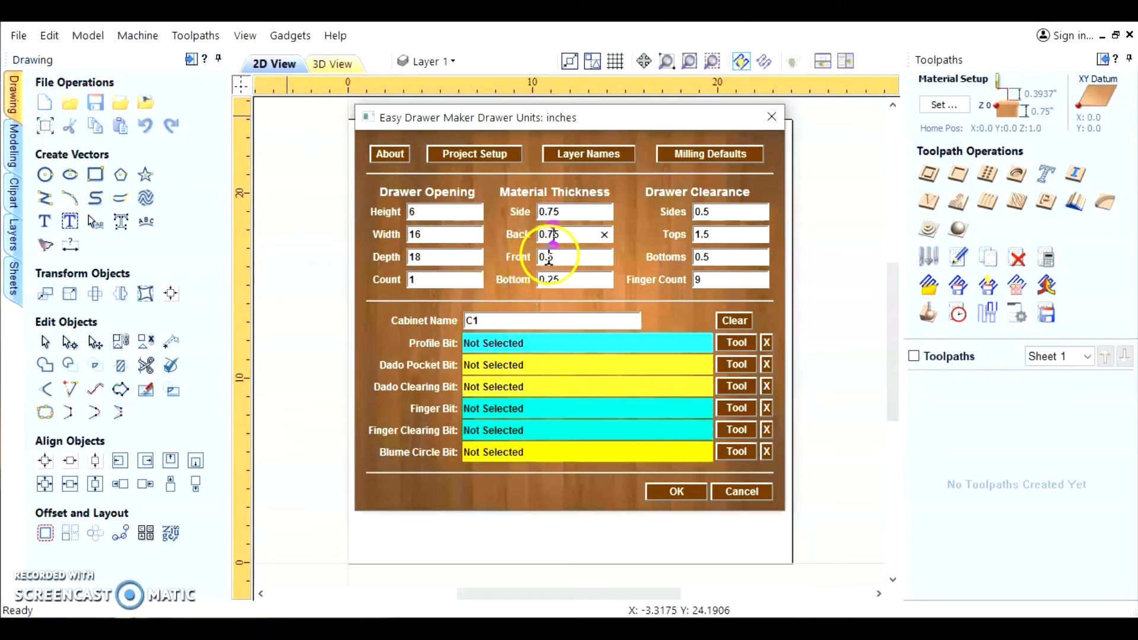
click(544, 259)
text(7)
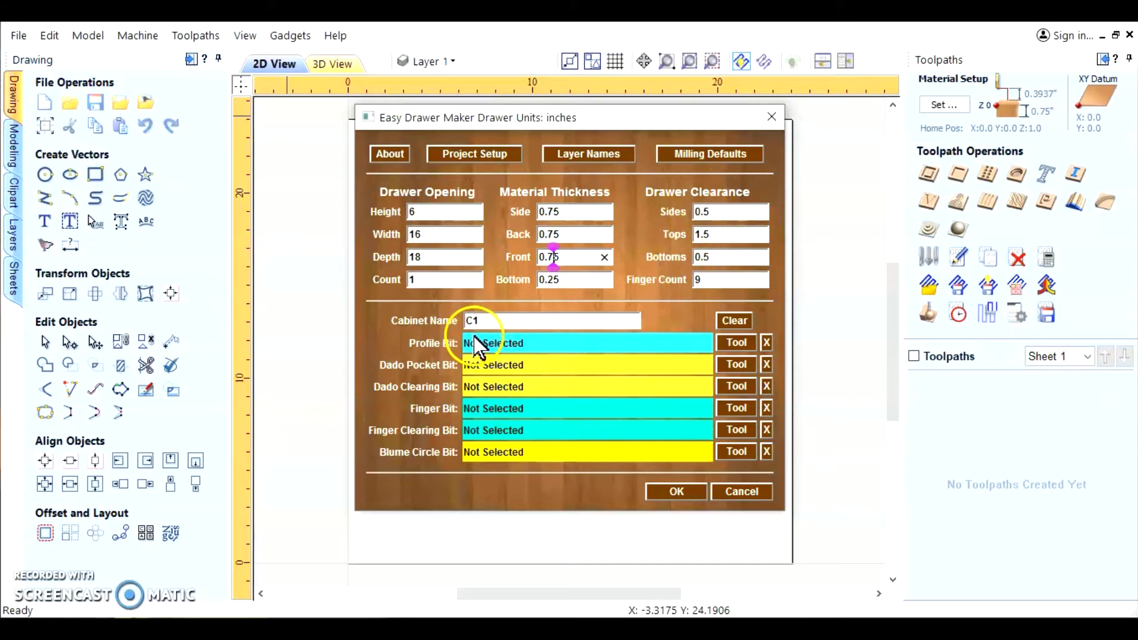
double_click(472, 320)
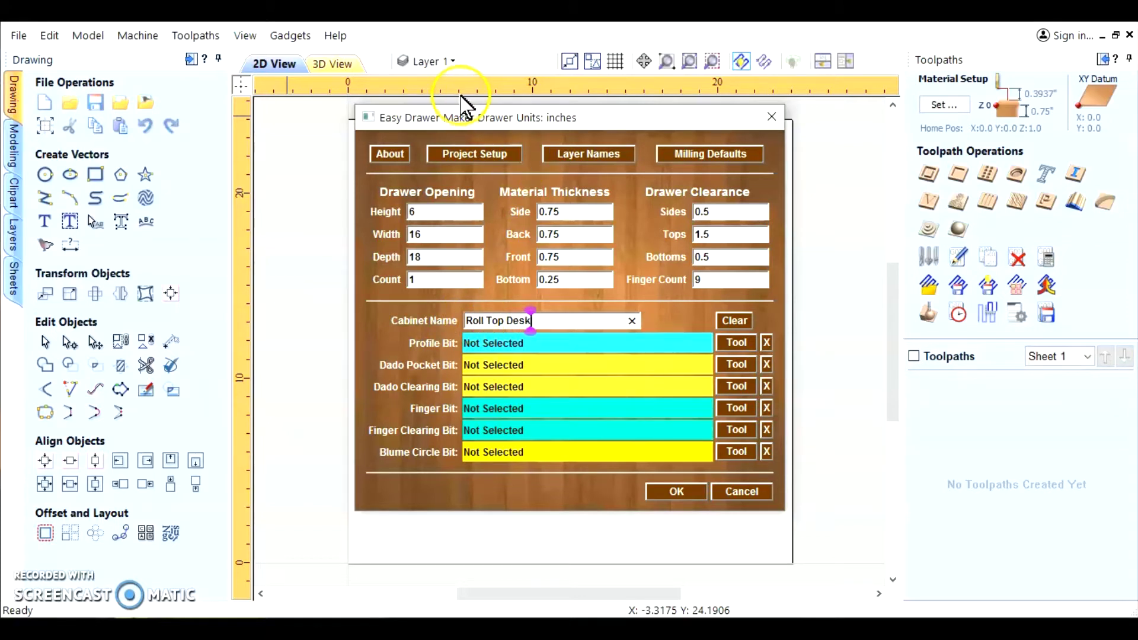
Point the project path to Downloads > Gadget Coding - Test Files > Easy Drawer Maker Testing
click(485, 158)
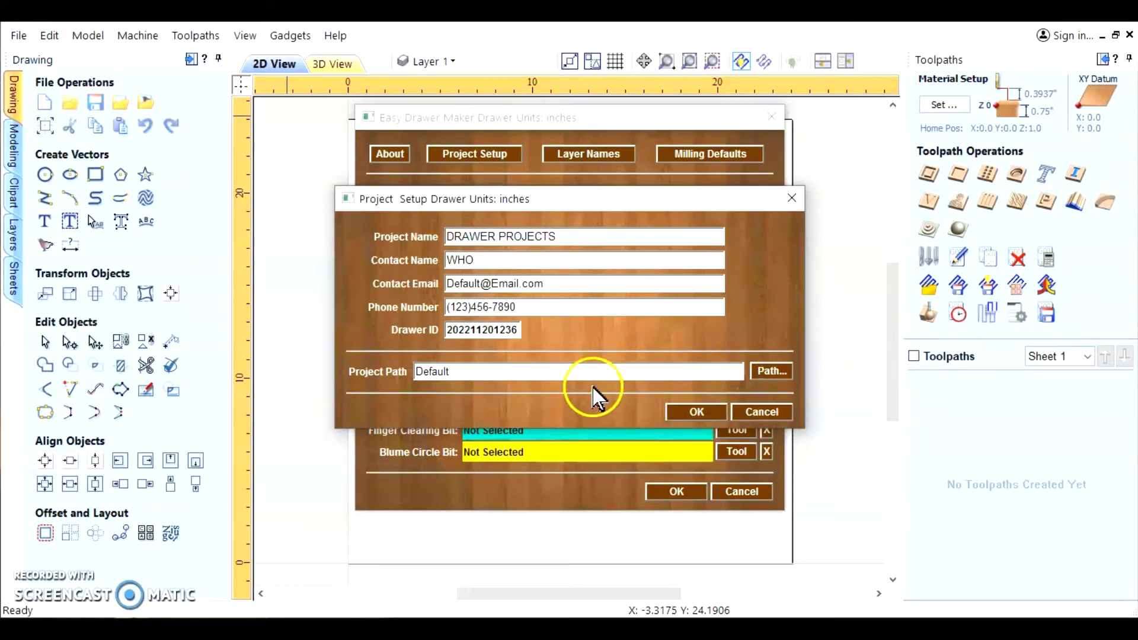
click(769, 373)
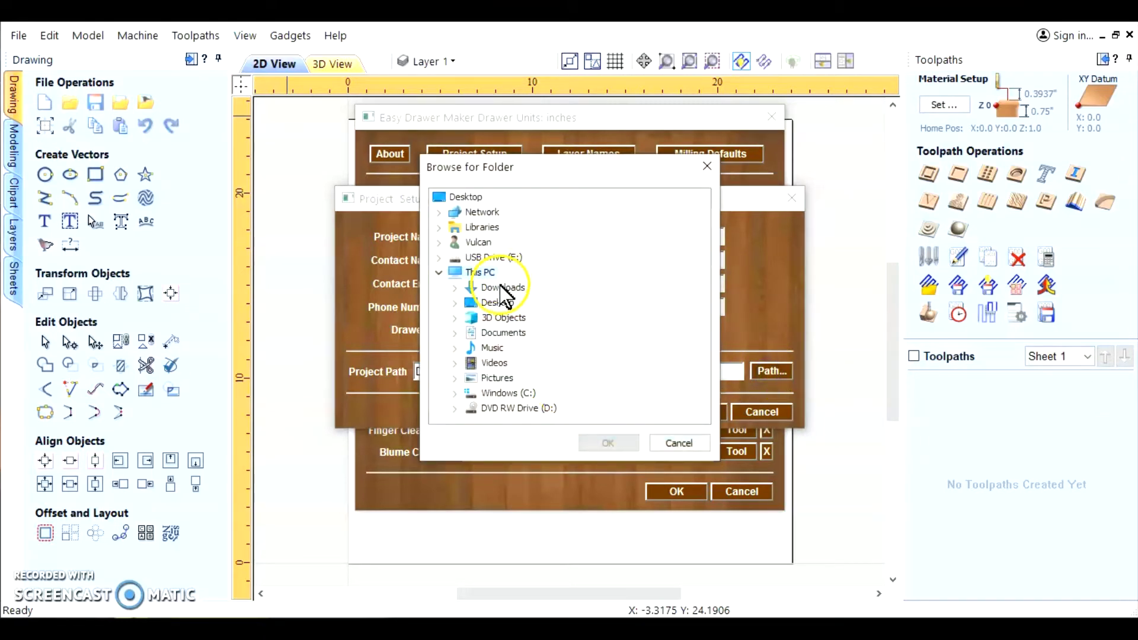
click(455, 287)
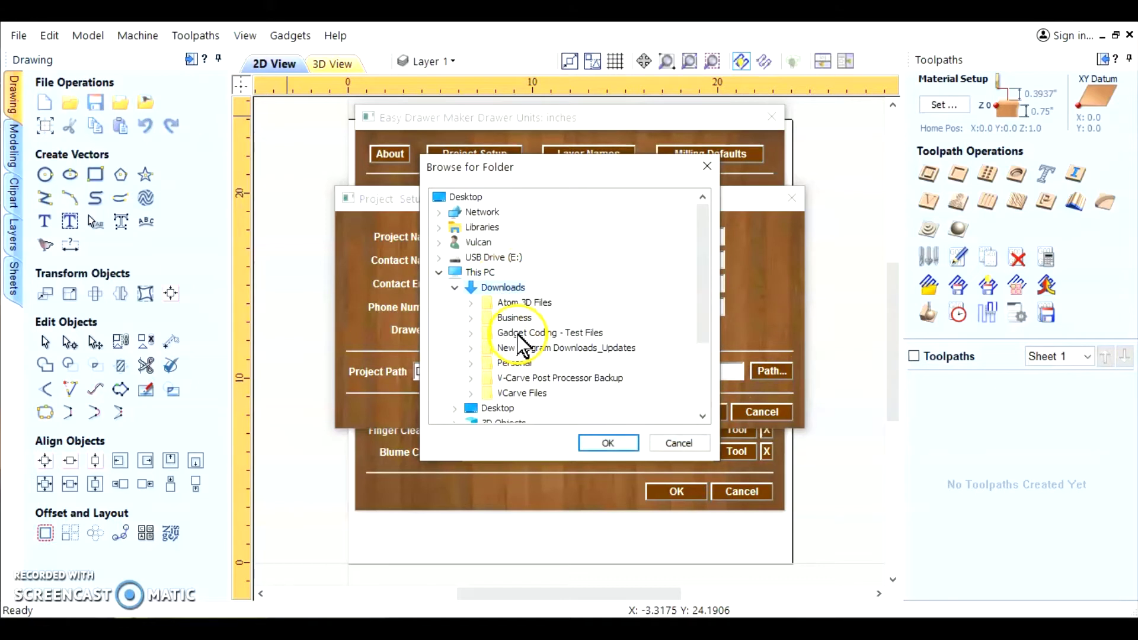
double_click(522, 334)
click(610, 257)
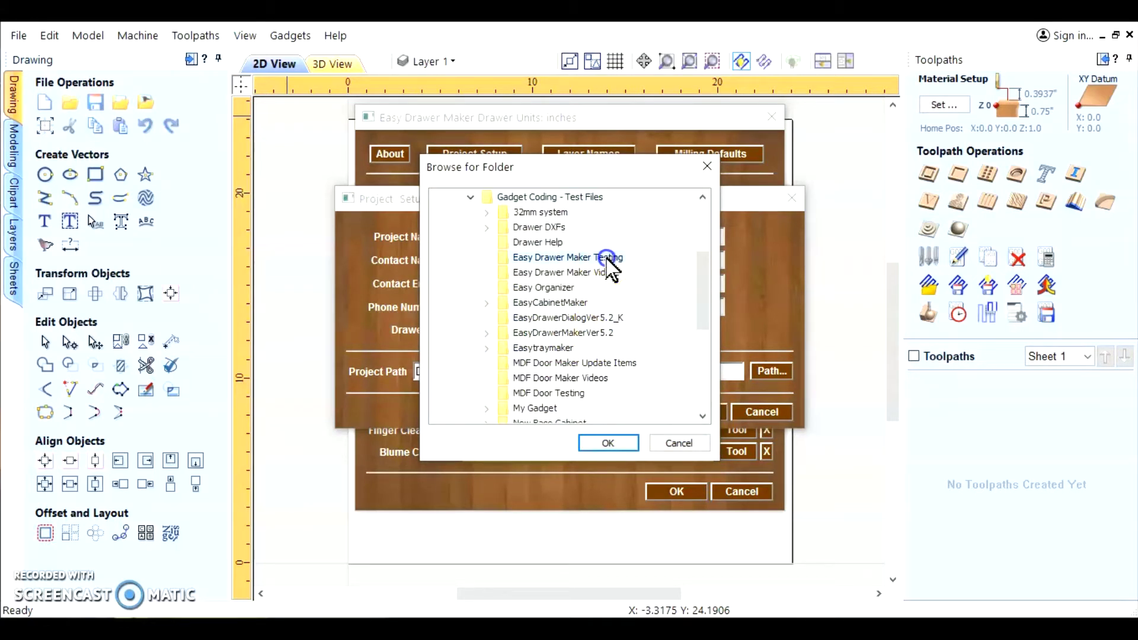
click(620, 444)
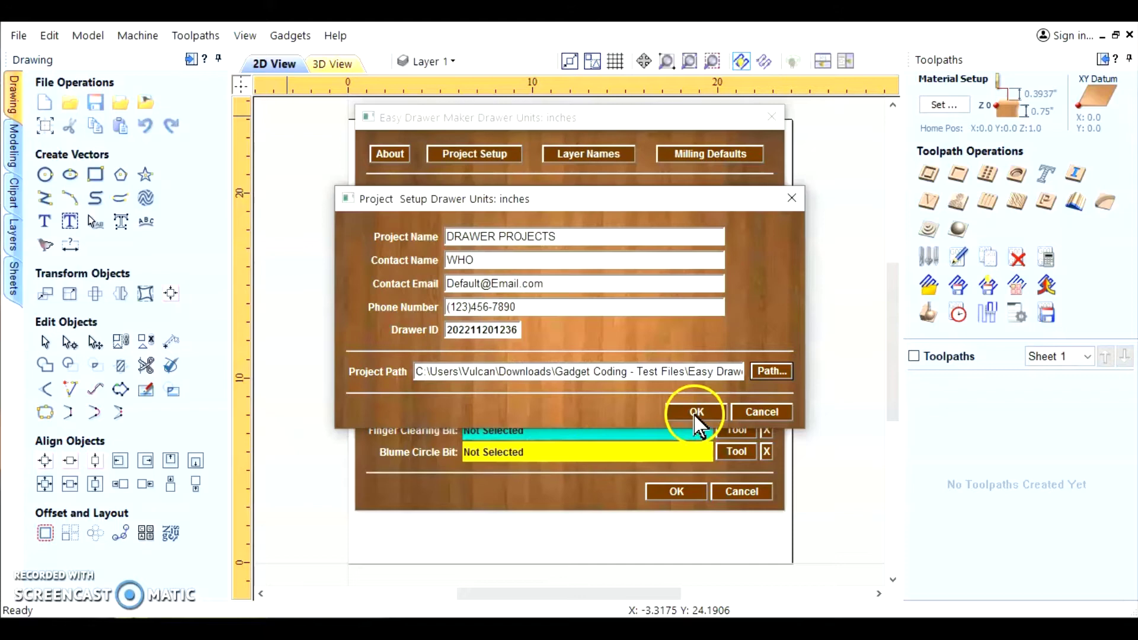
click(701, 409)
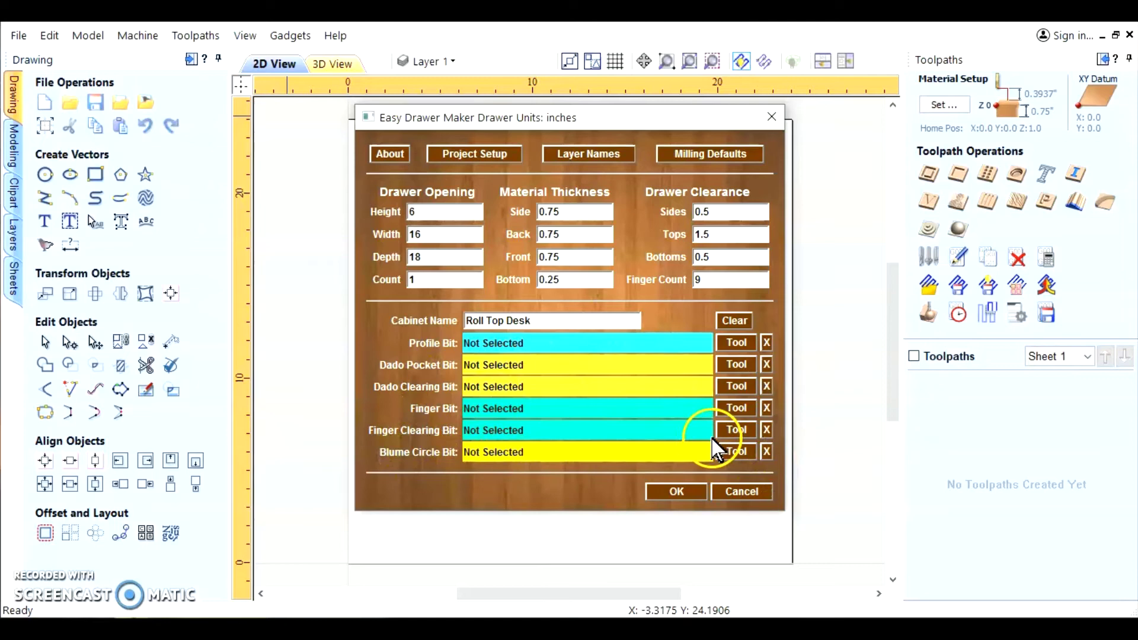
Assign .125 CH .75 Centurion to the Blume circle and finger bits, .25 MCLS to finger clearing
click(737, 452)
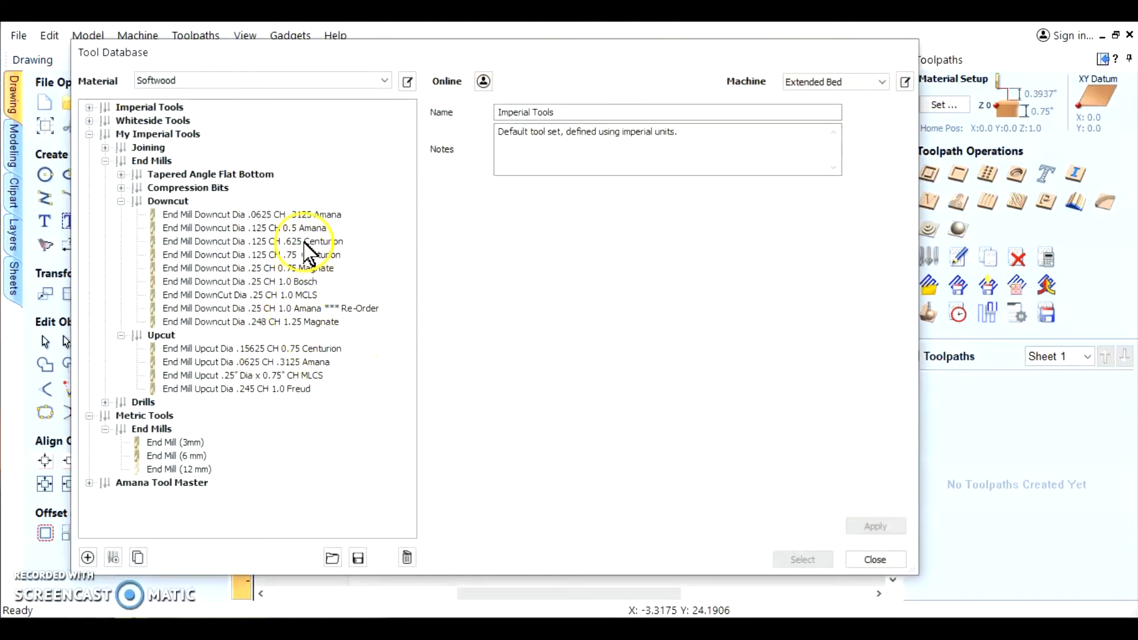
click(307, 255)
click(806, 561)
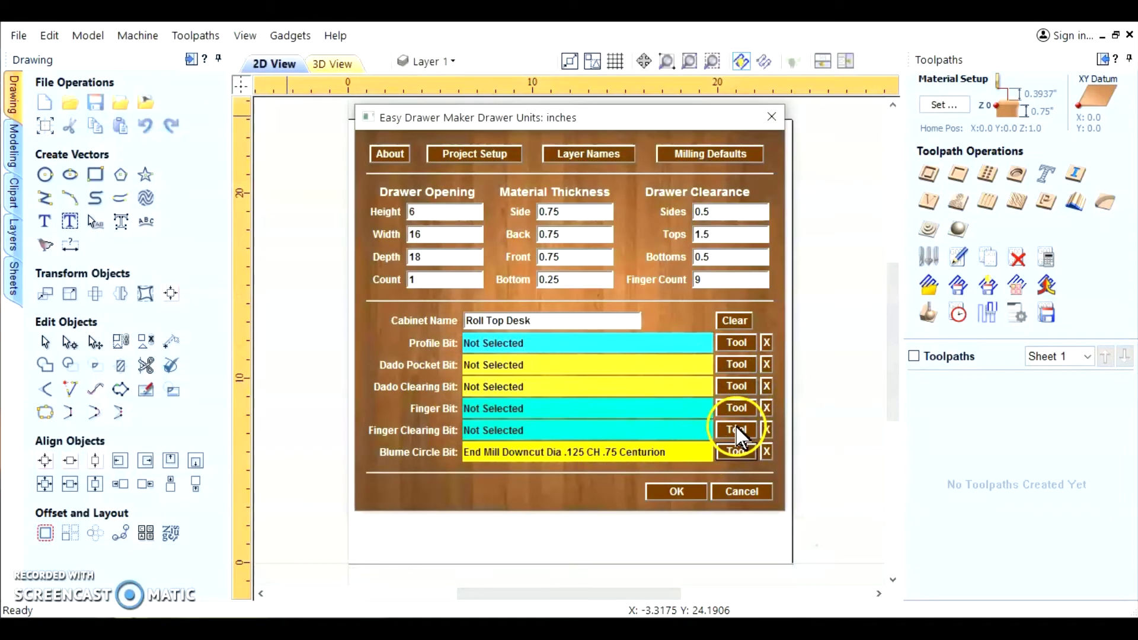
click(735, 430)
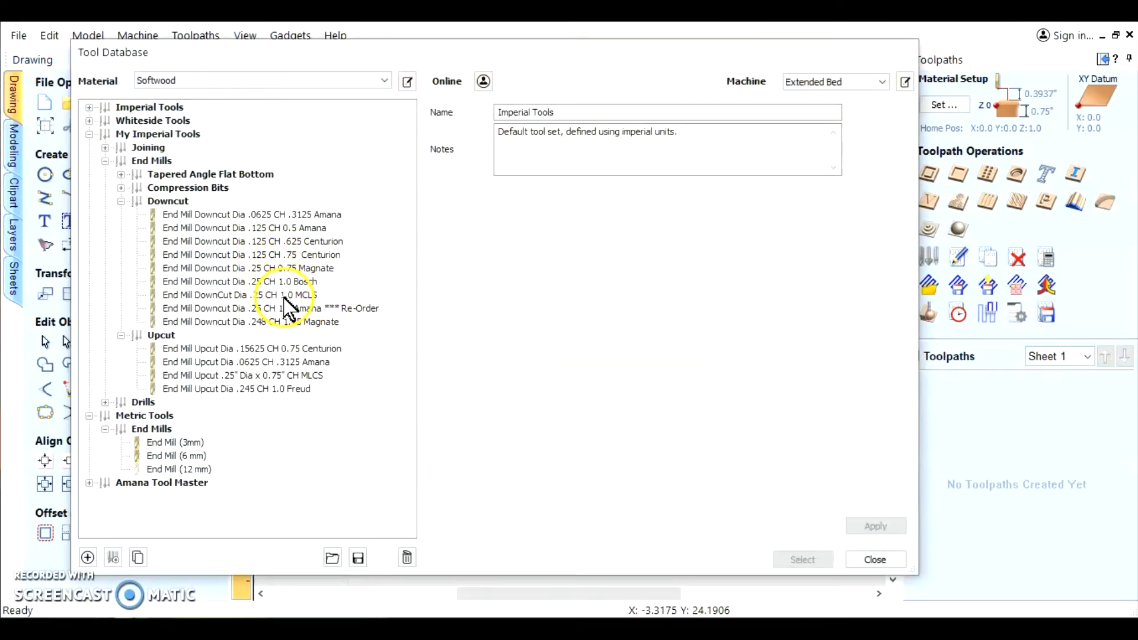
click(285, 294)
click(803, 560)
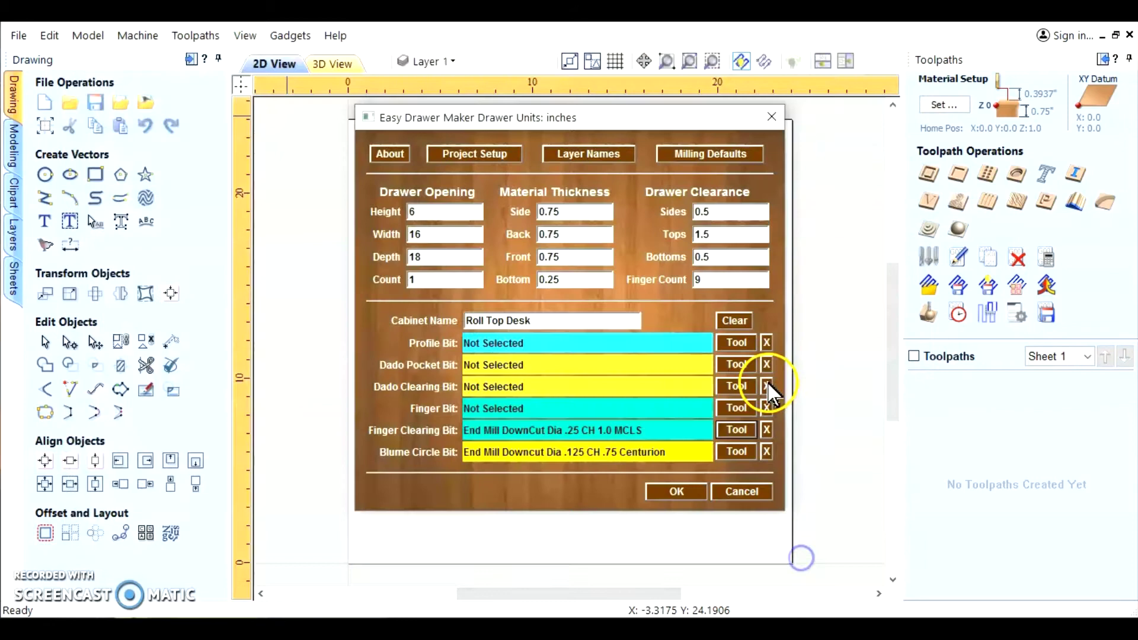
click(738, 407)
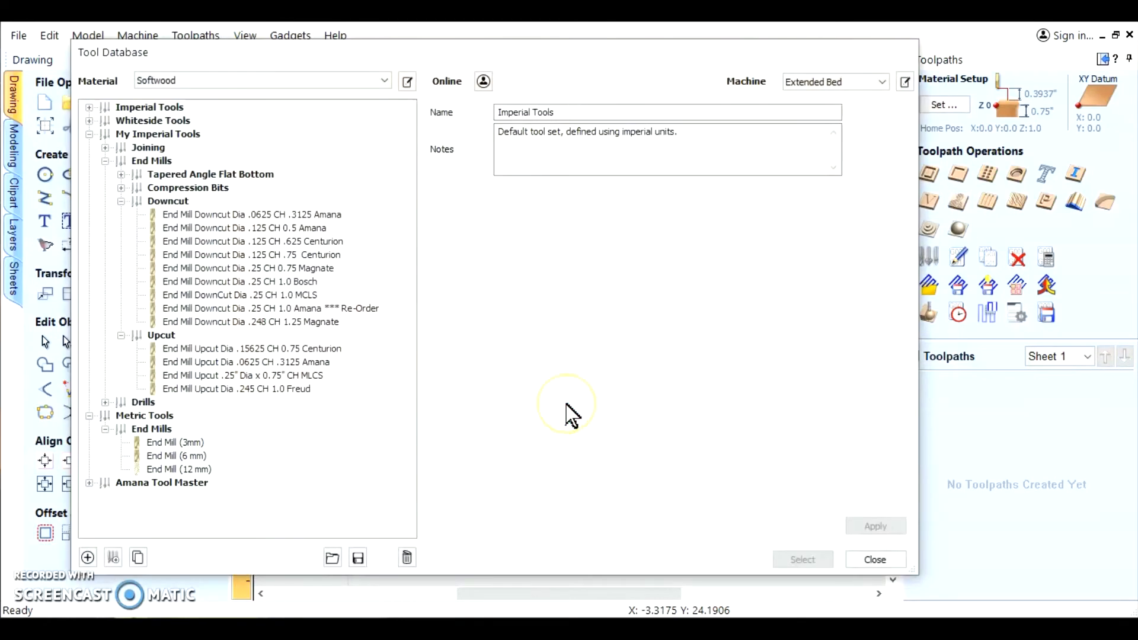
click(321, 254)
click(803, 559)
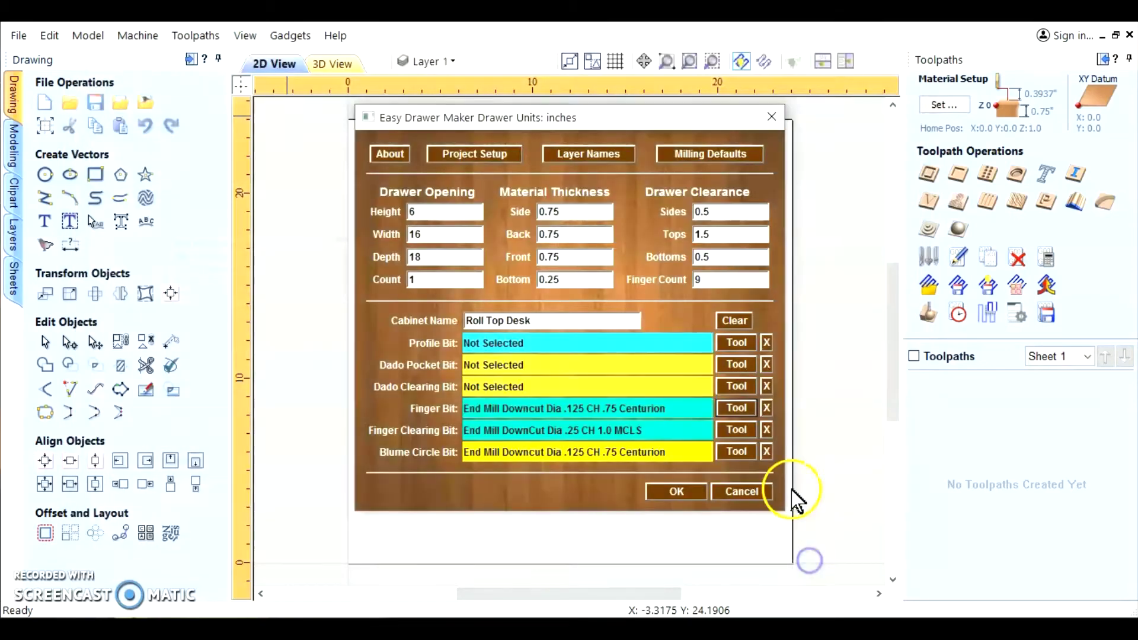
click(733, 409)
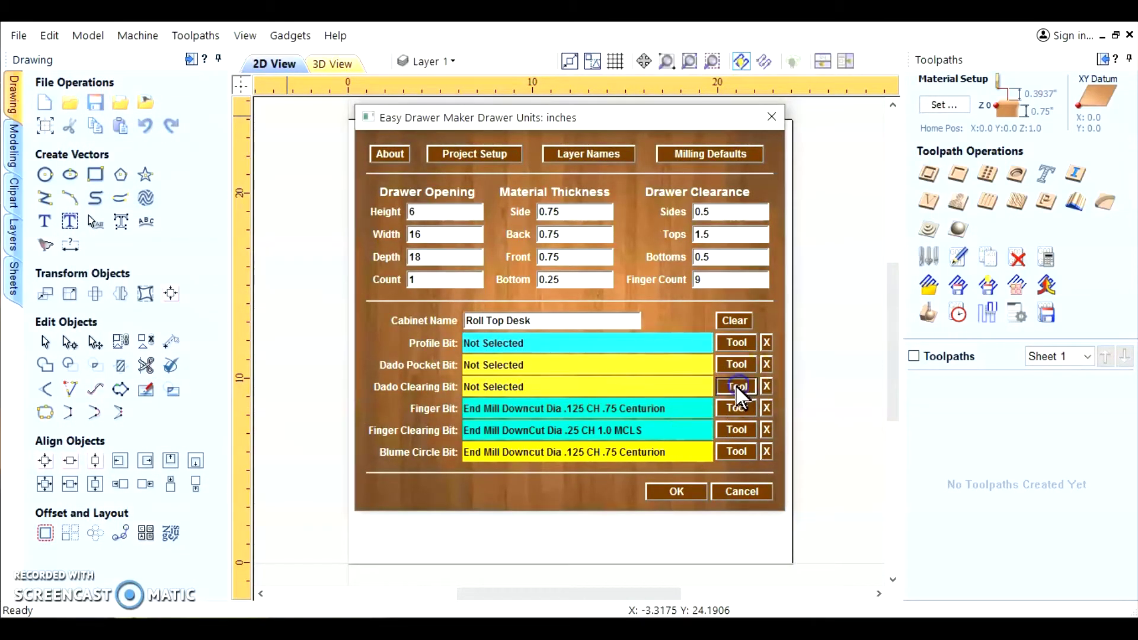
Assign .25 CH 1.0 MCLS to dado clearing and profile, .125 CH .625 Centurion to dado pocket
click(737, 386)
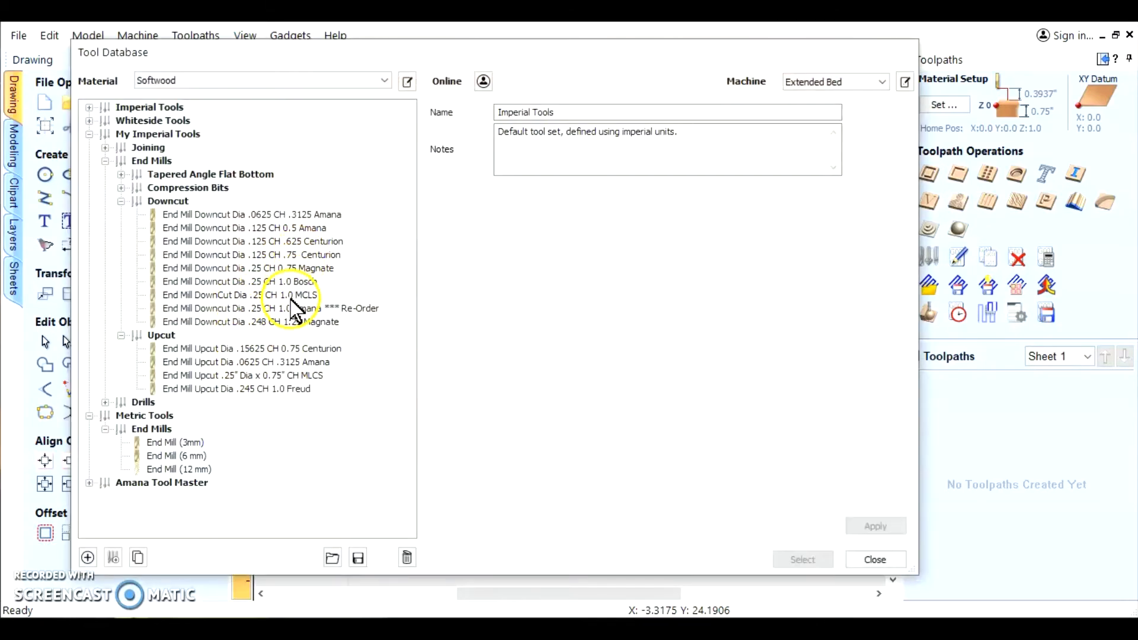
click(291, 295)
click(803, 560)
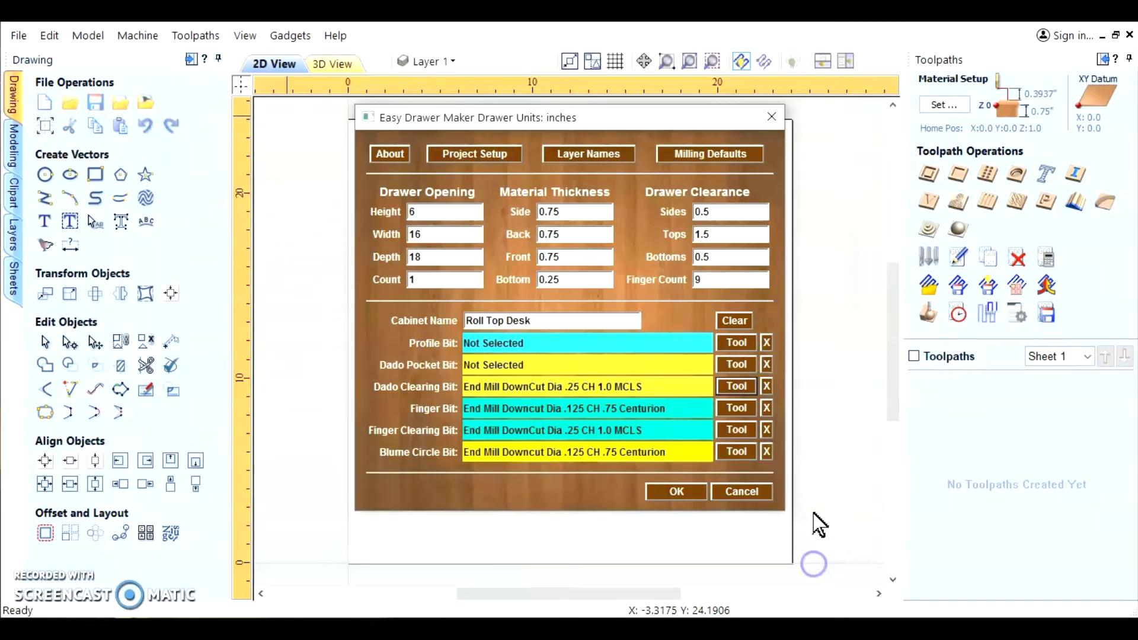
click(724, 431)
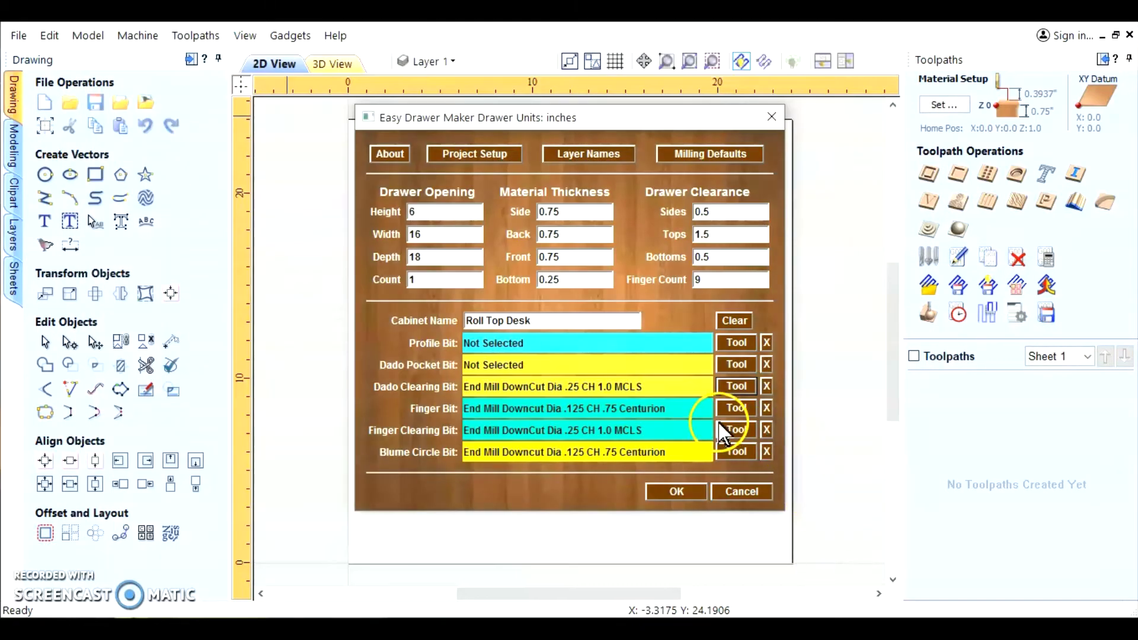
click(737, 372)
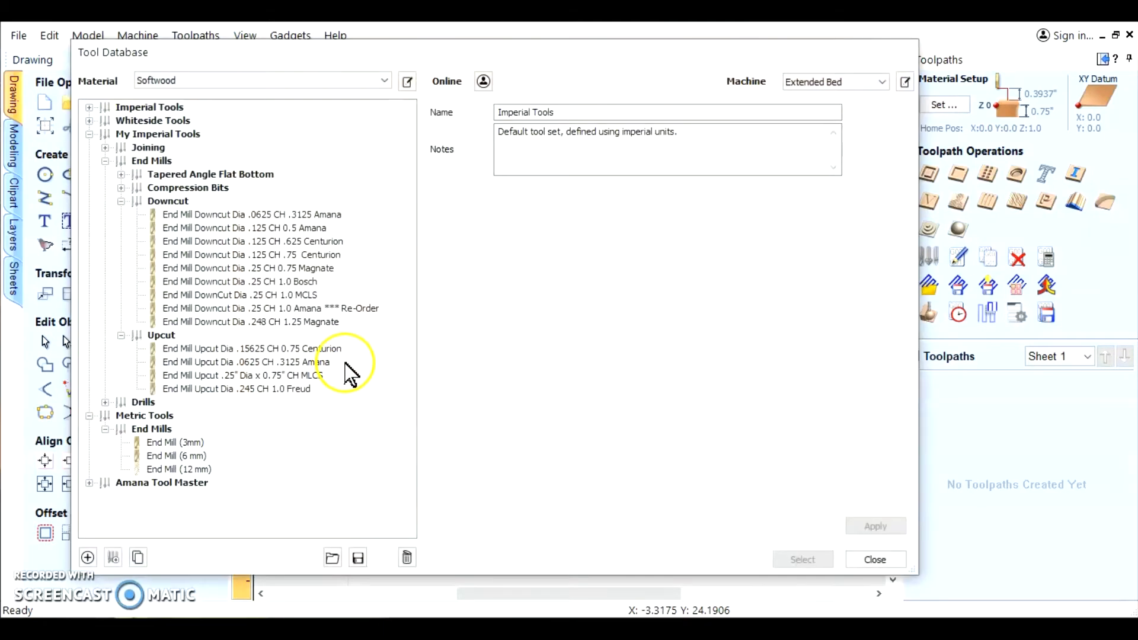
click(308, 241)
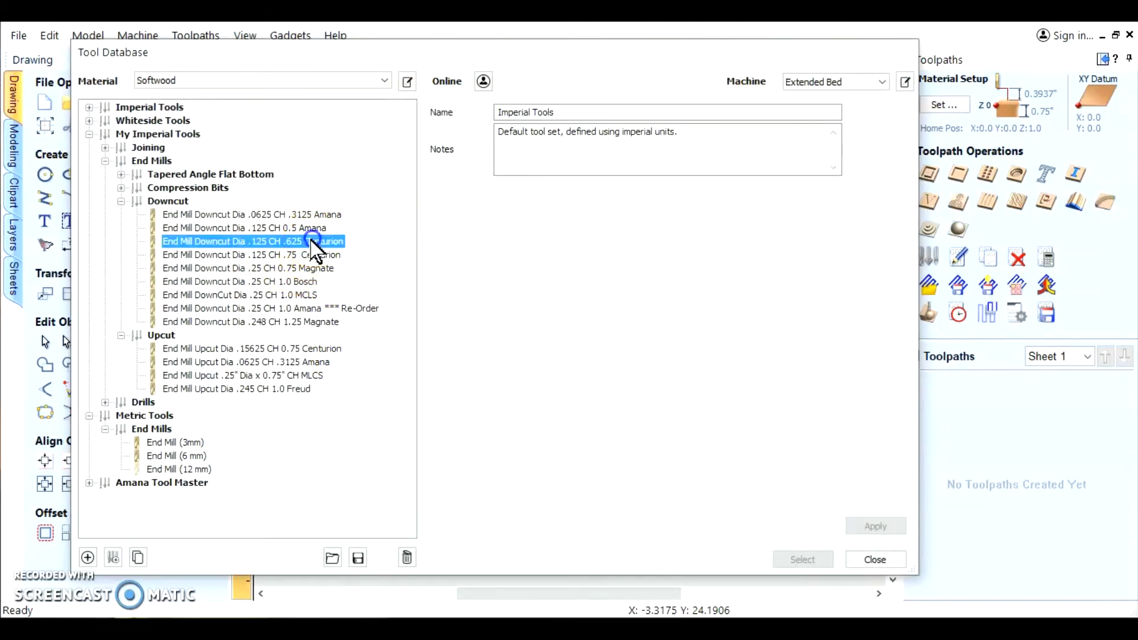
click(802, 560)
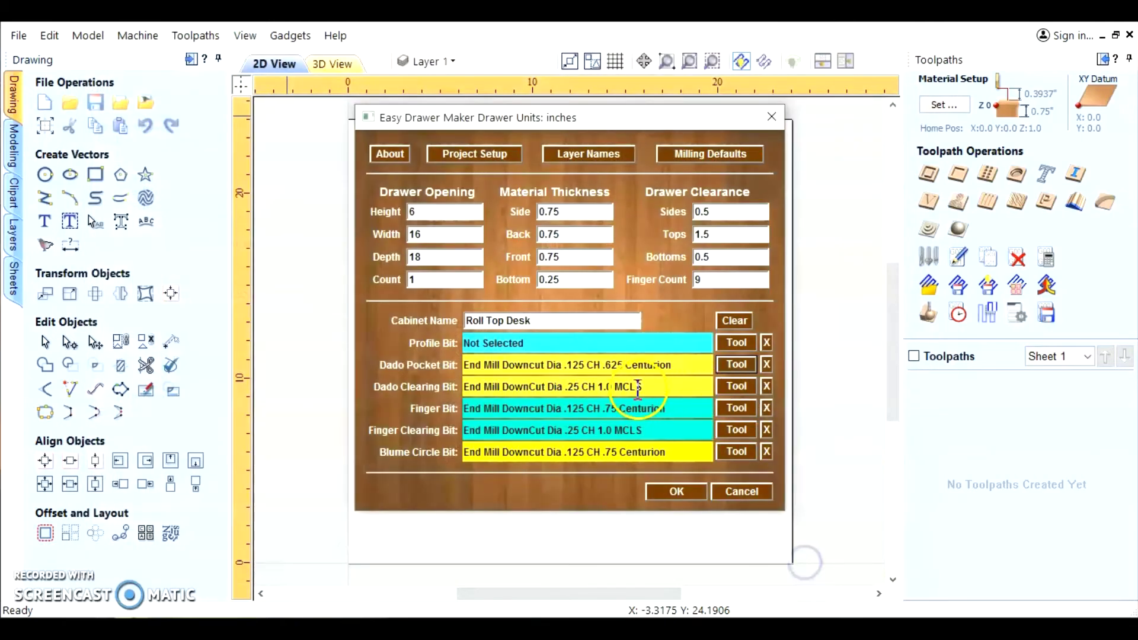
click(733, 344)
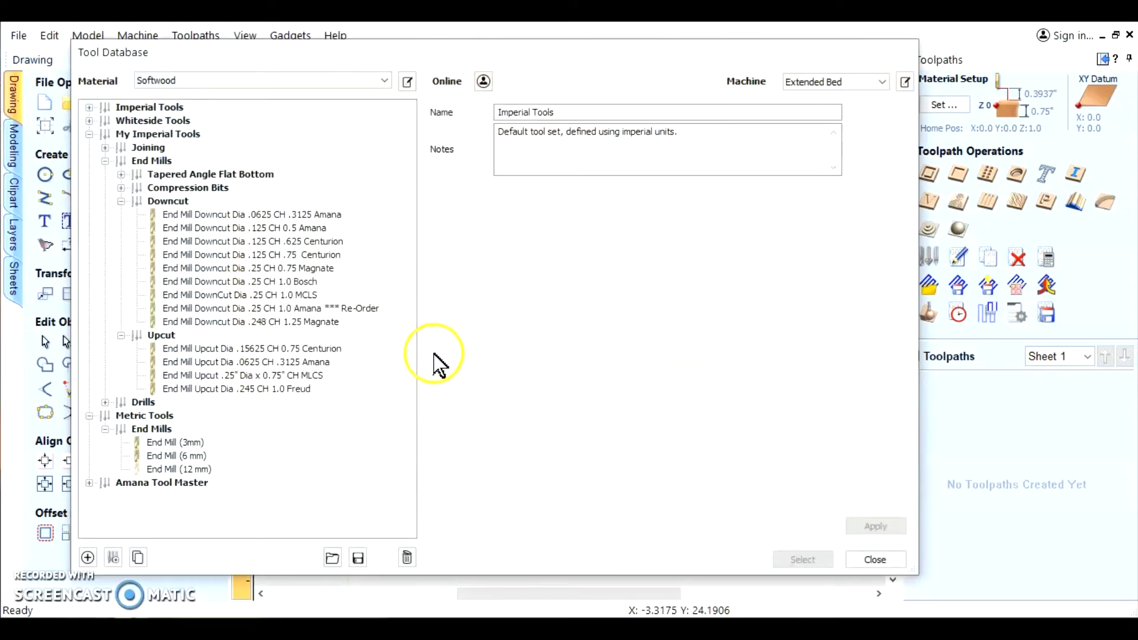
click(303, 295)
click(802, 560)
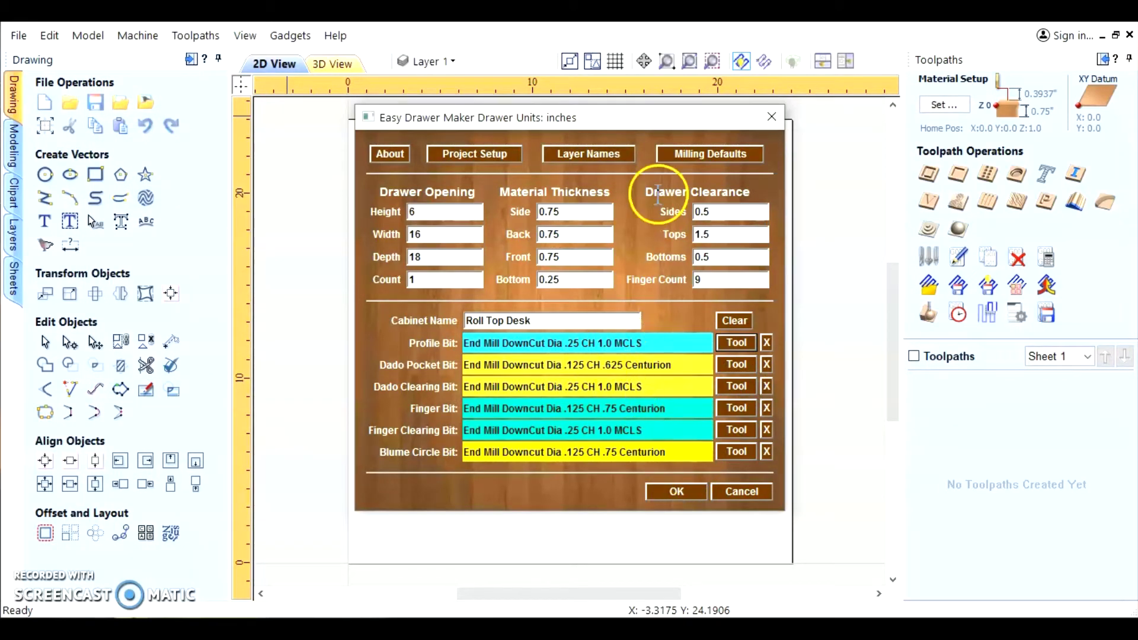
In Milling Defaults, keep Blume soft close set to Yes
click(682, 155)
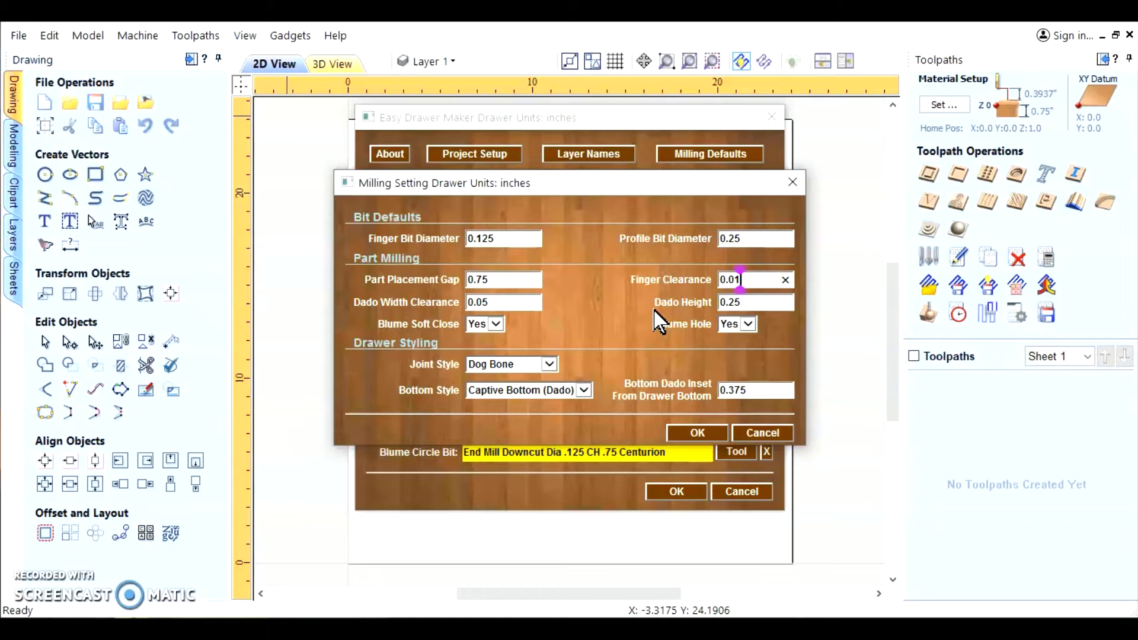
click(741, 326)
click(723, 303)
click(496, 324)
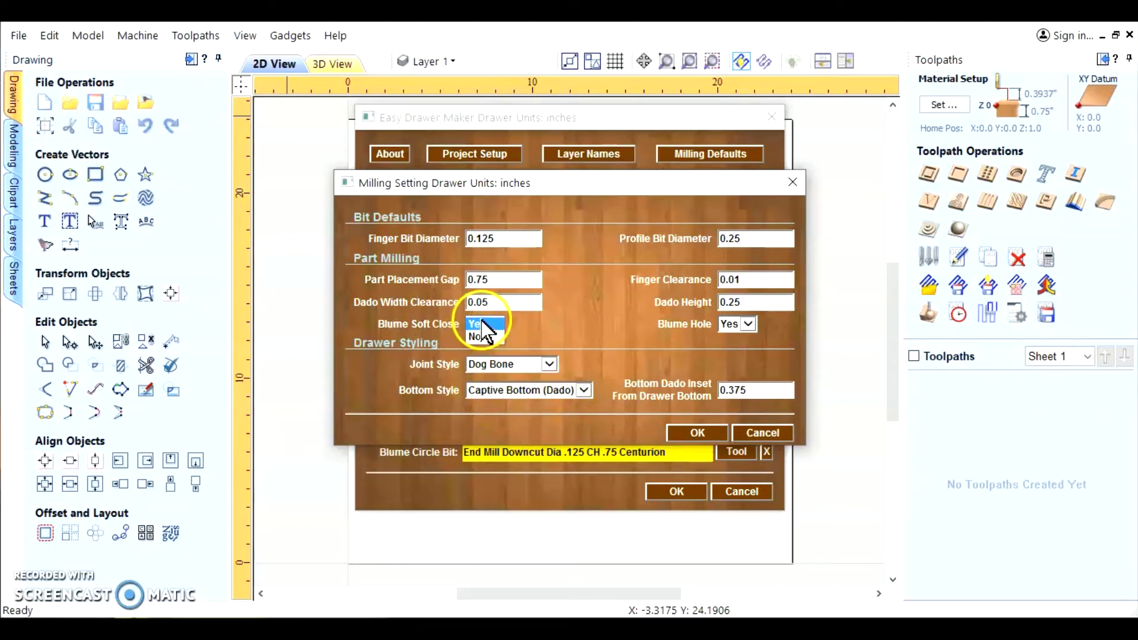
click(482, 323)
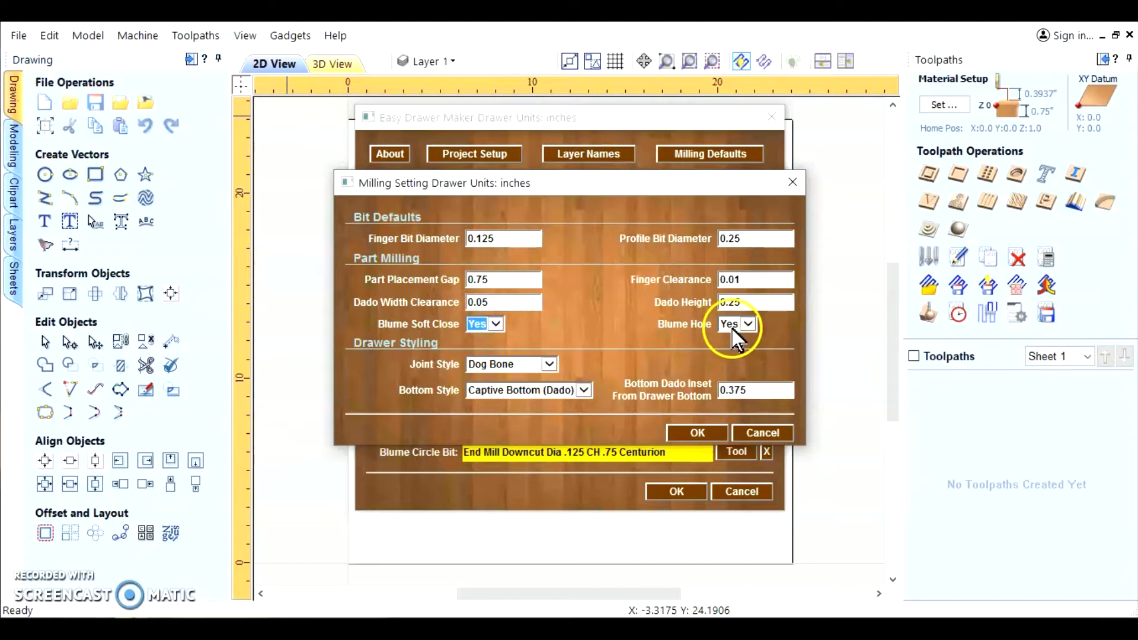
mouse_move(683, 335)
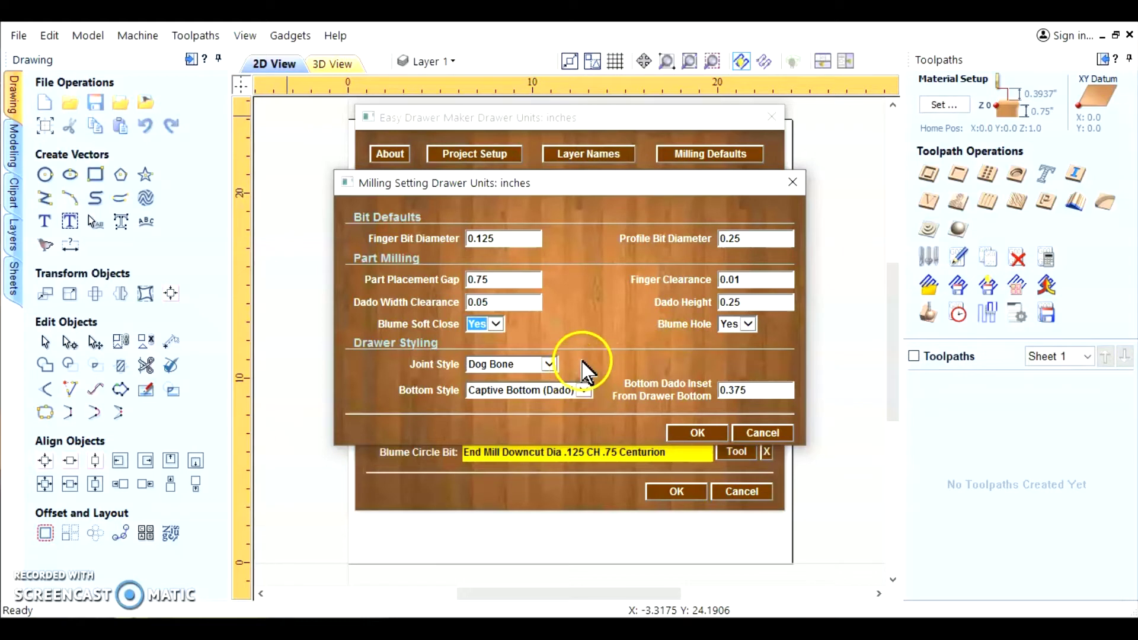
Try Blind T-Bone joints with a 0.1 tab thickness, then revert to Dog Bone
click(553, 361)
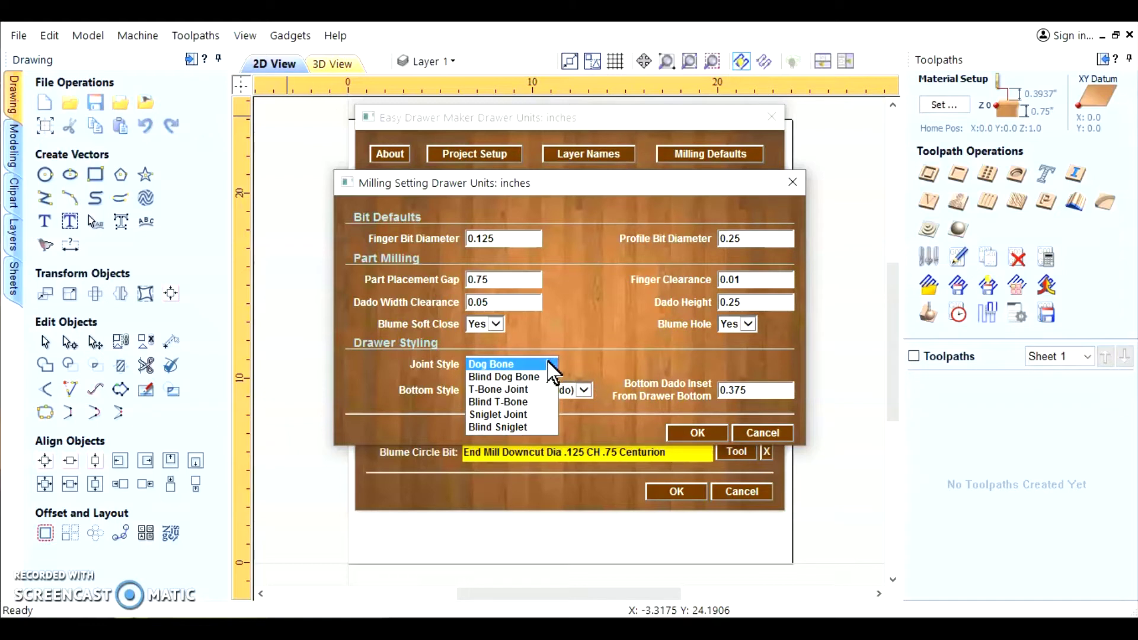
click(498, 402)
click(733, 364)
text(0.1)
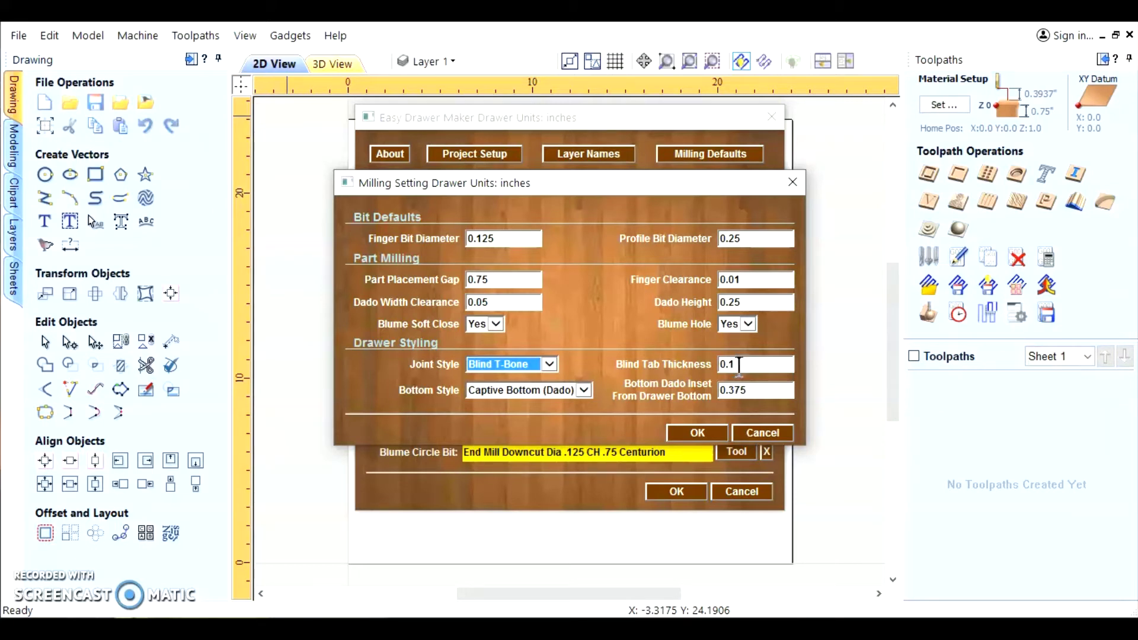
click(554, 363)
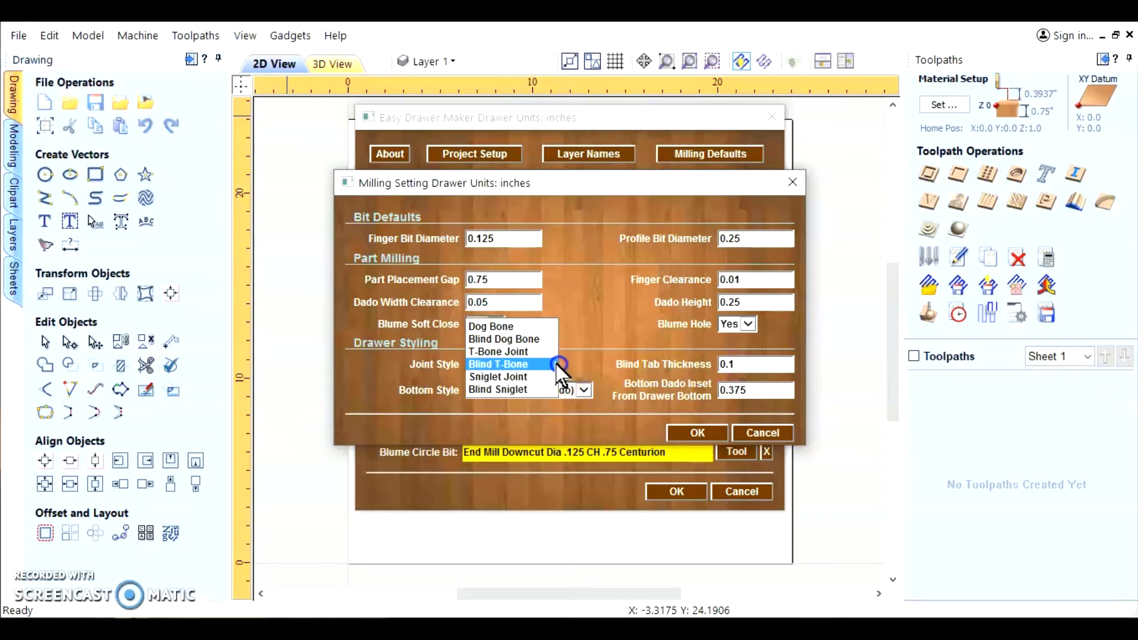
click(505, 326)
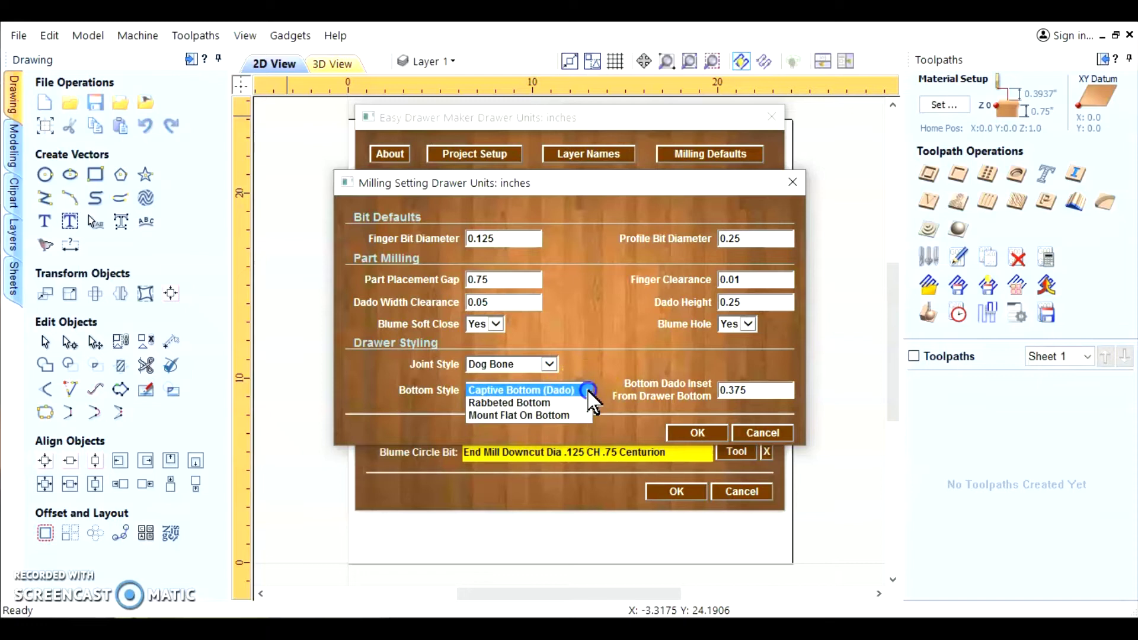
Keep the Captive Bottom (Dado) style with a 0.25 bottom dado inset and save the defaults
click(519, 415)
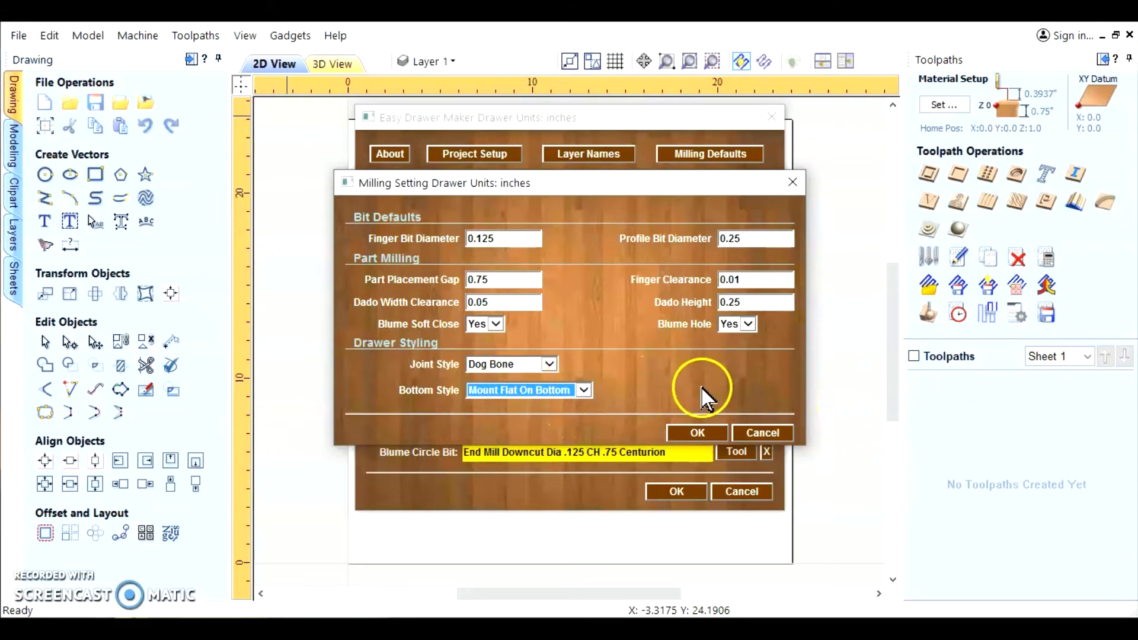
click(584, 390)
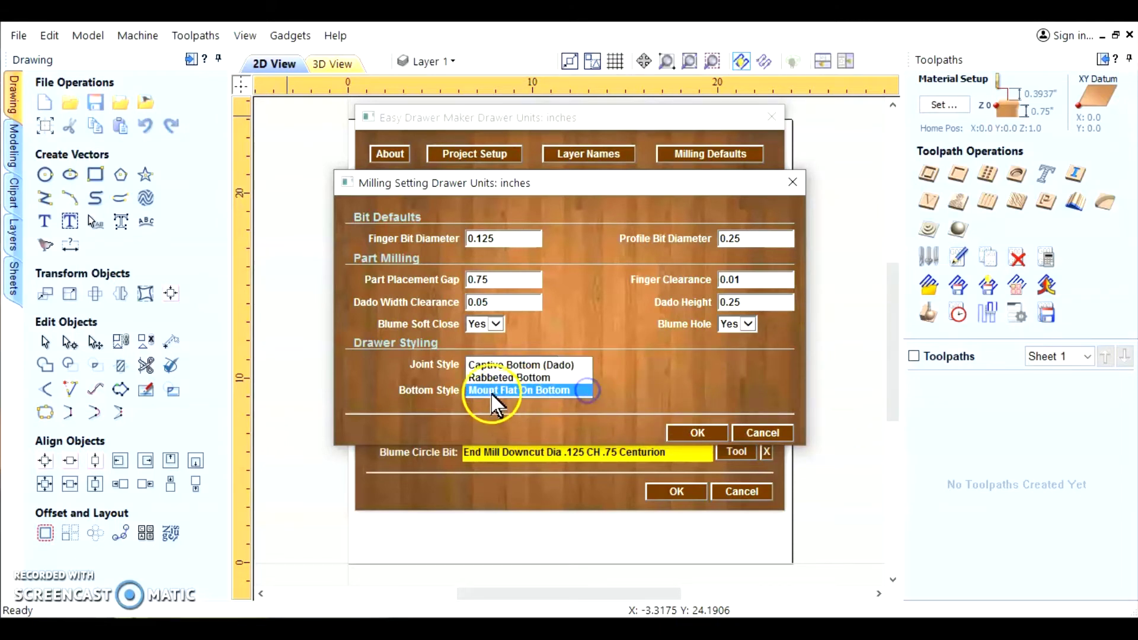
click(509, 365)
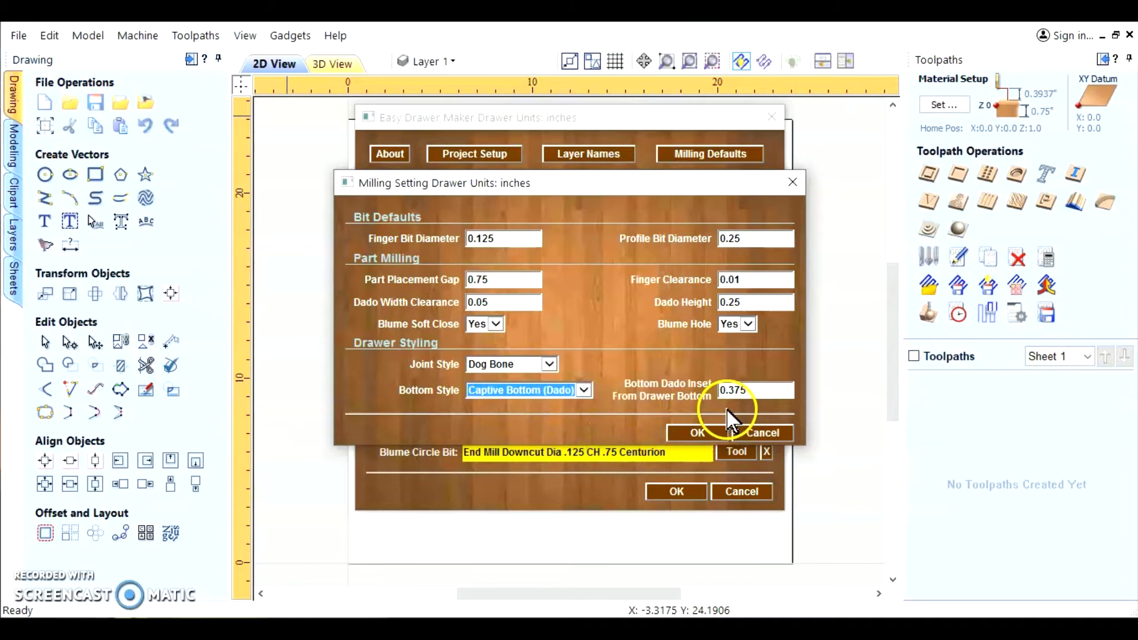
double_click(737, 390)
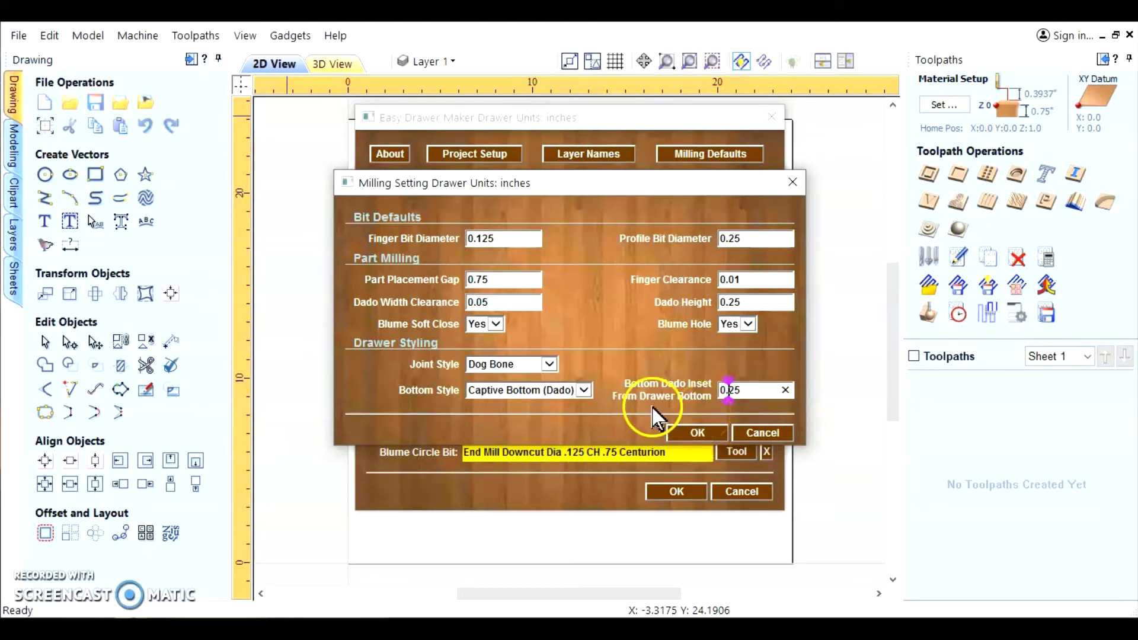
click(689, 437)
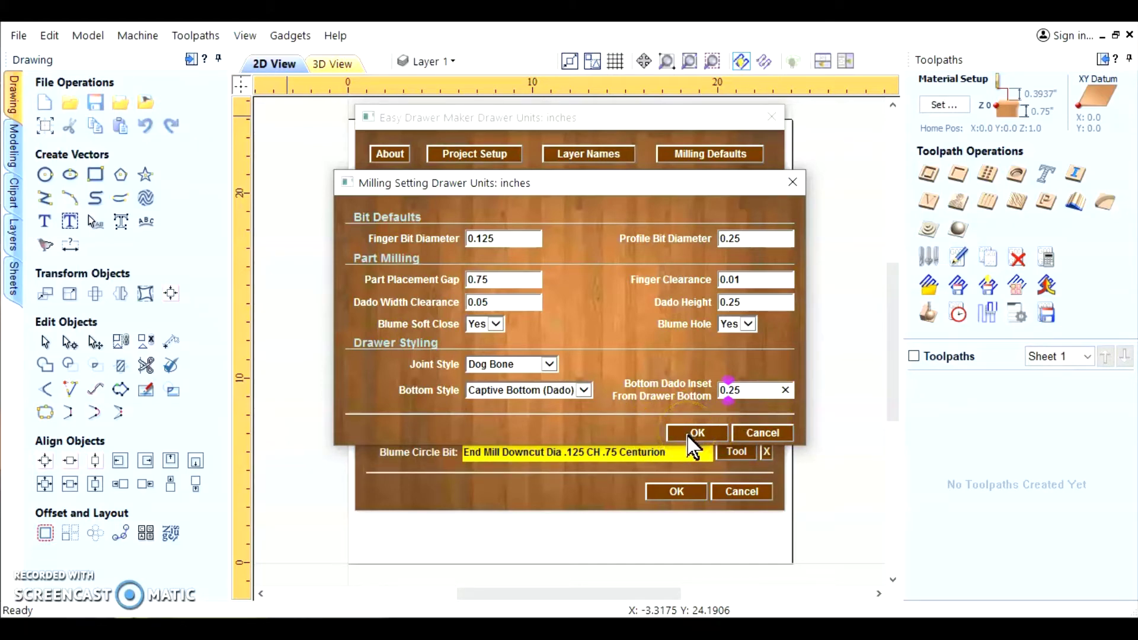
click(690, 436)
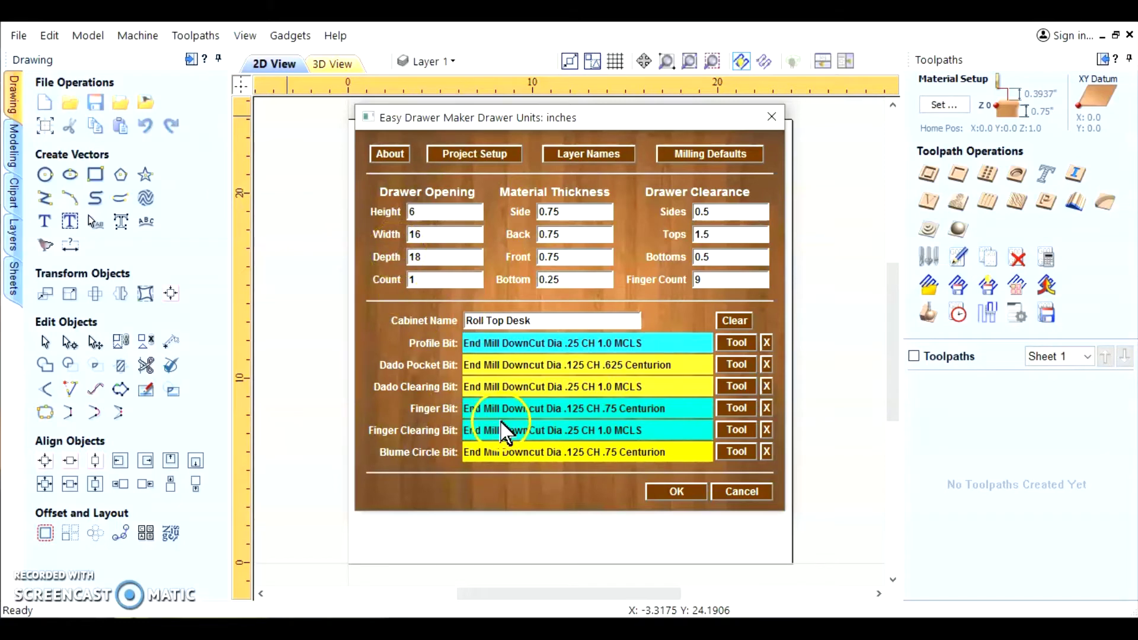
click(596, 156)
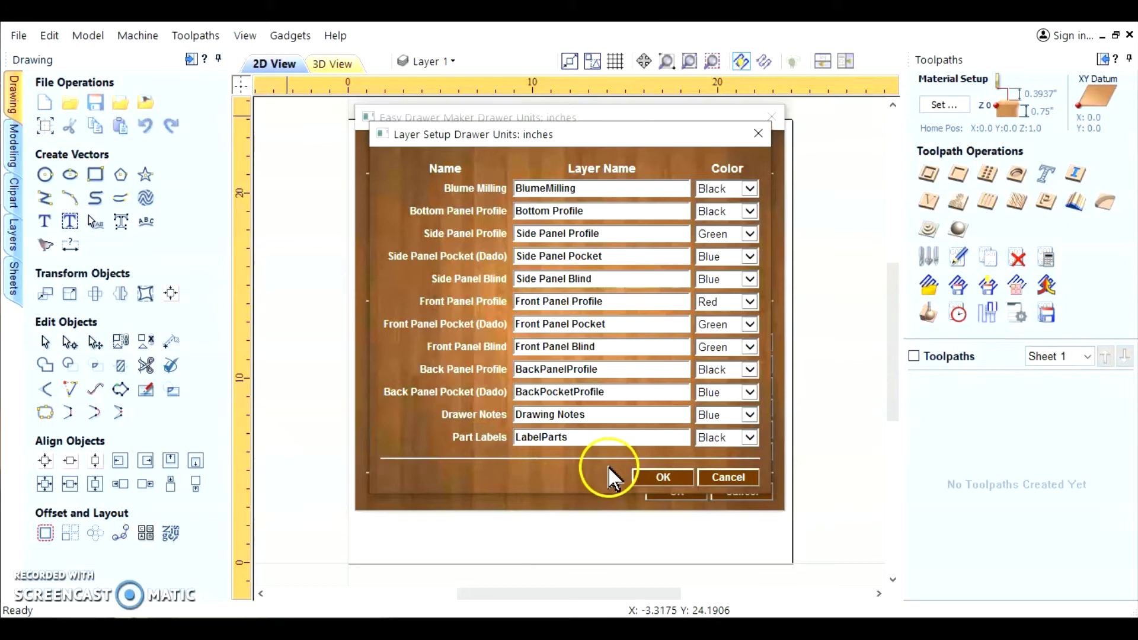
click(659, 475)
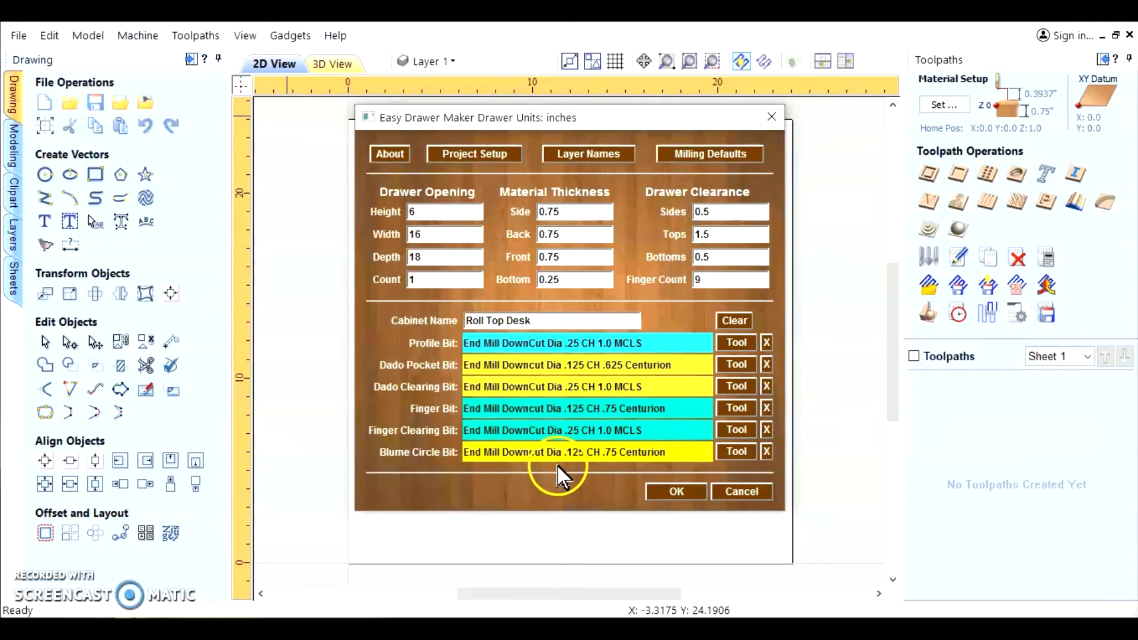
Run Easy Drawer Maker to draw the parts, dismiss the sheet alert, and zoom out to both sheets
click(676, 492)
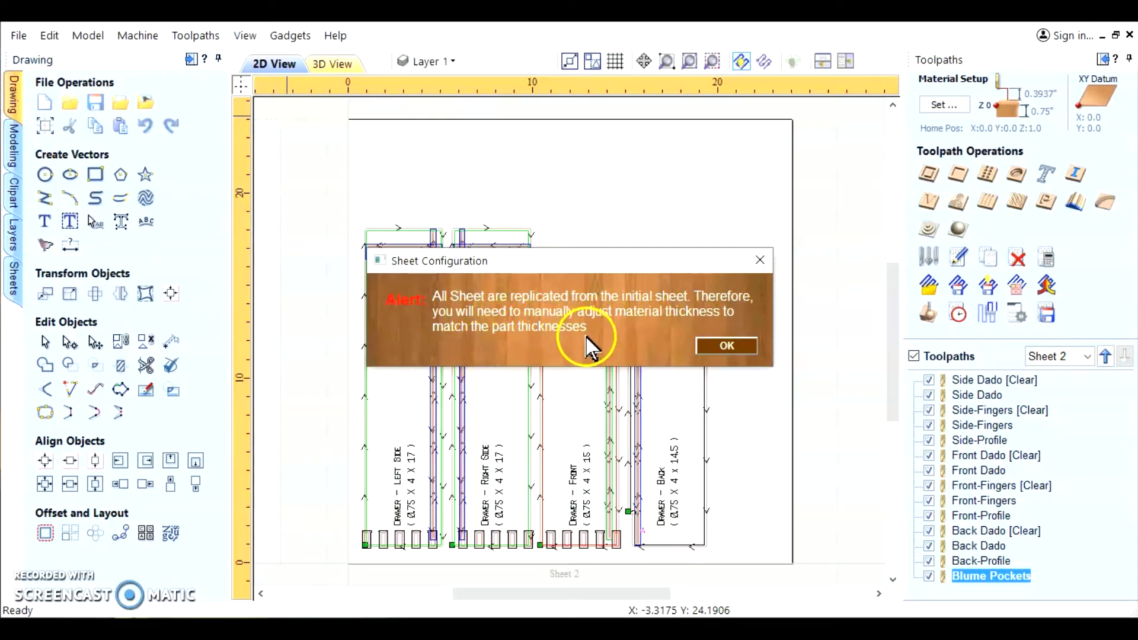
click(735, 348)
scroll(750, 424, down, 3)
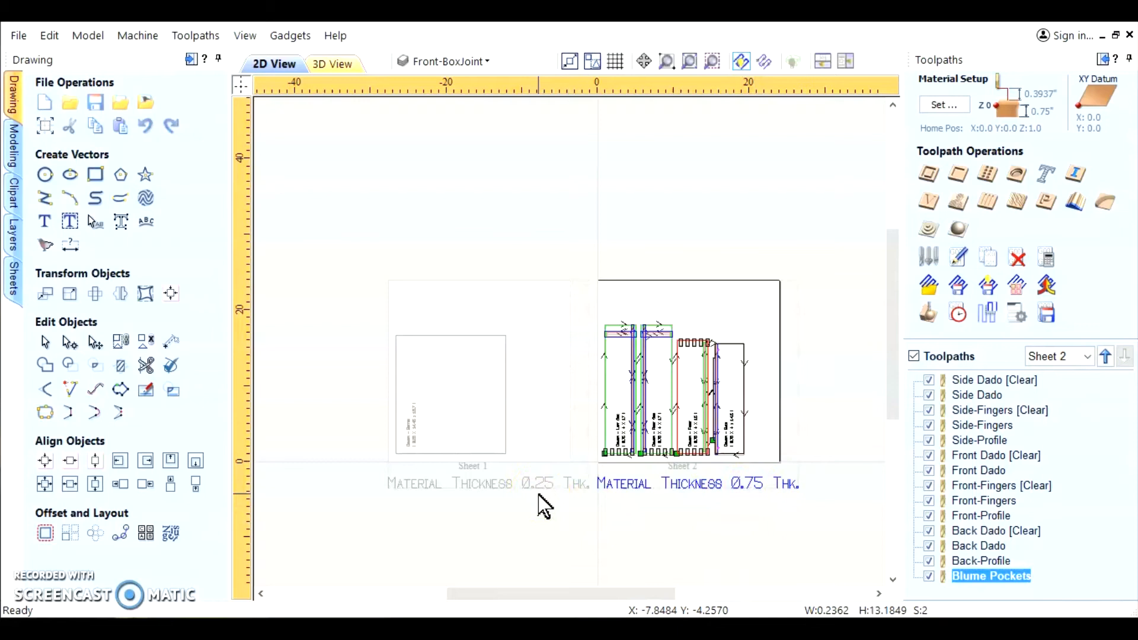
Edit Sheet 1 in the Sheets list to a Thickness (Z) of 0.25
click(13, 276)
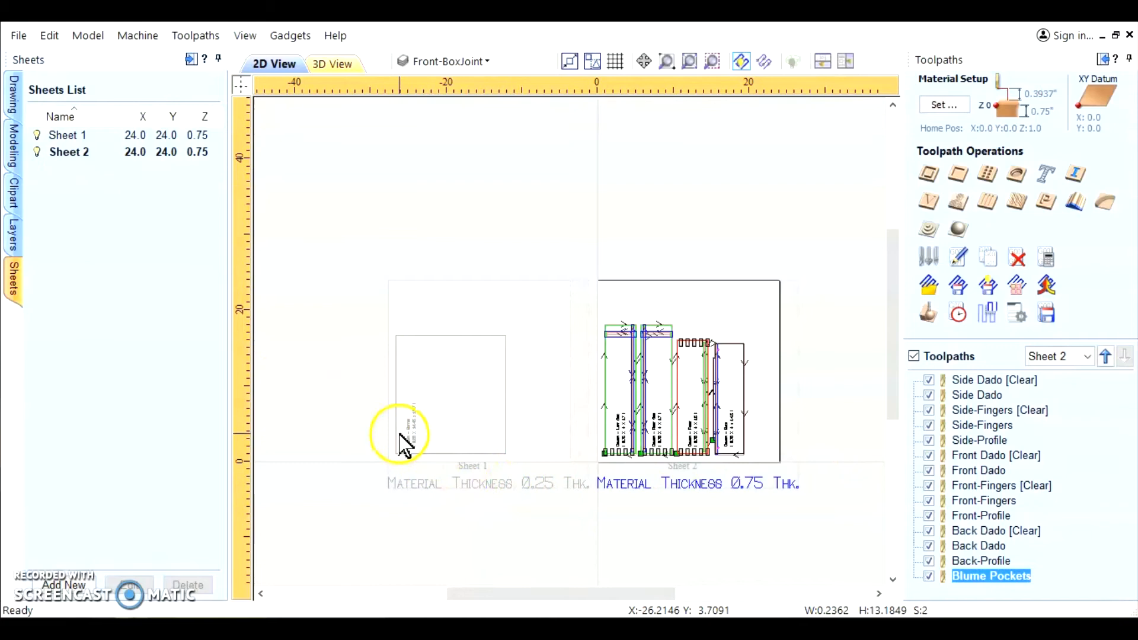
scroll(403, 435, up, 2)
scroll(405, 438, up, 3)
scroll(406, 427, down, 2)
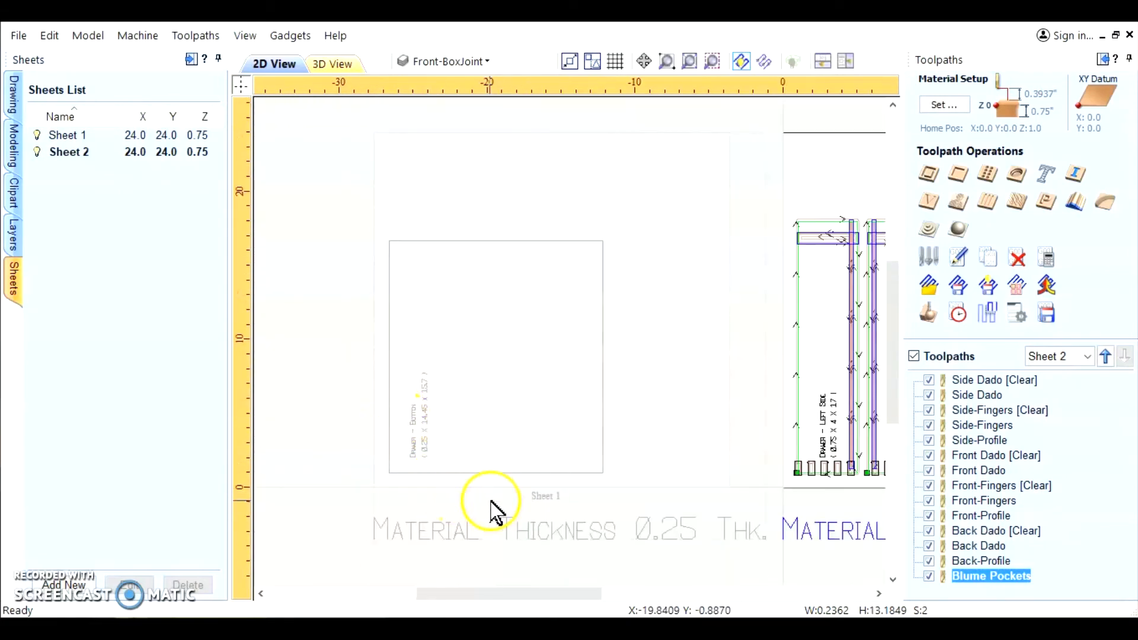
click(76, 136)
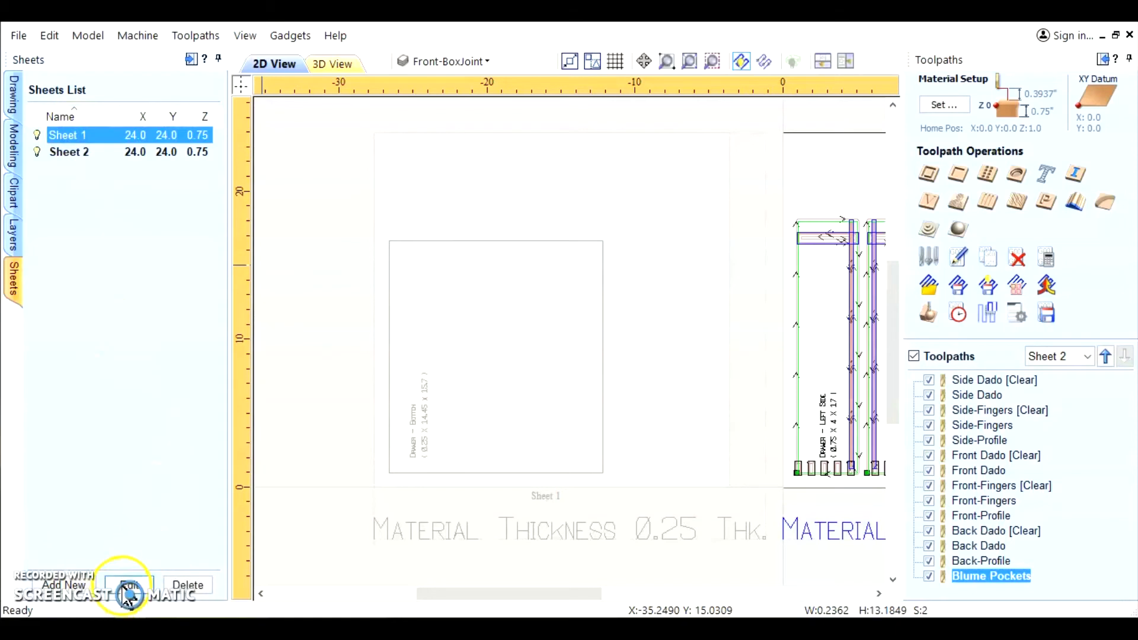
click(130, 585)
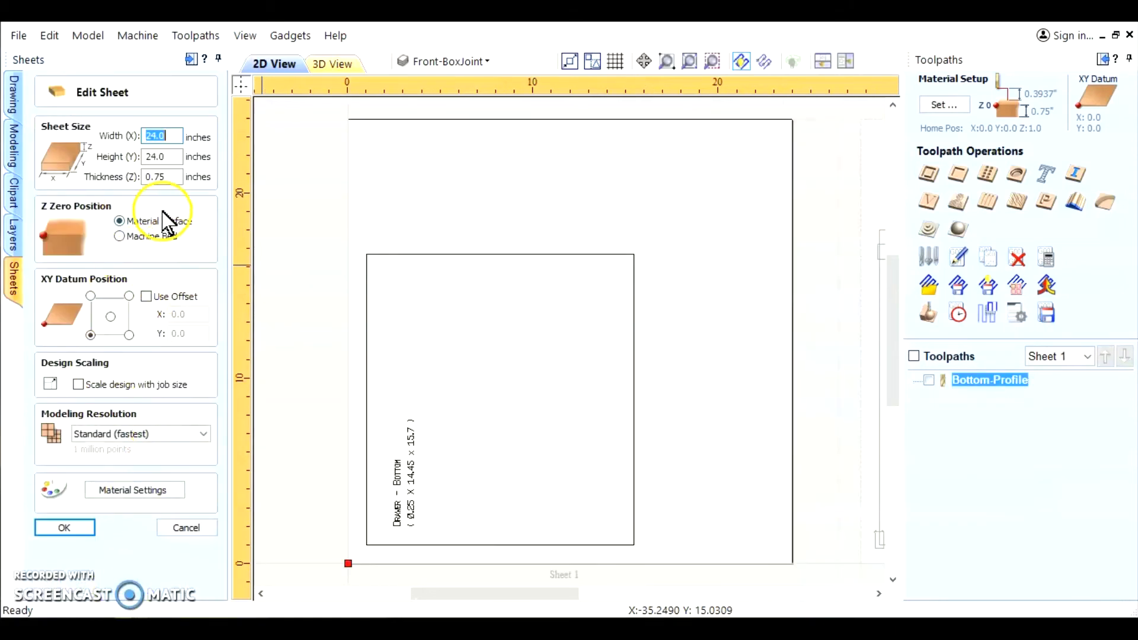
click(151, 176)
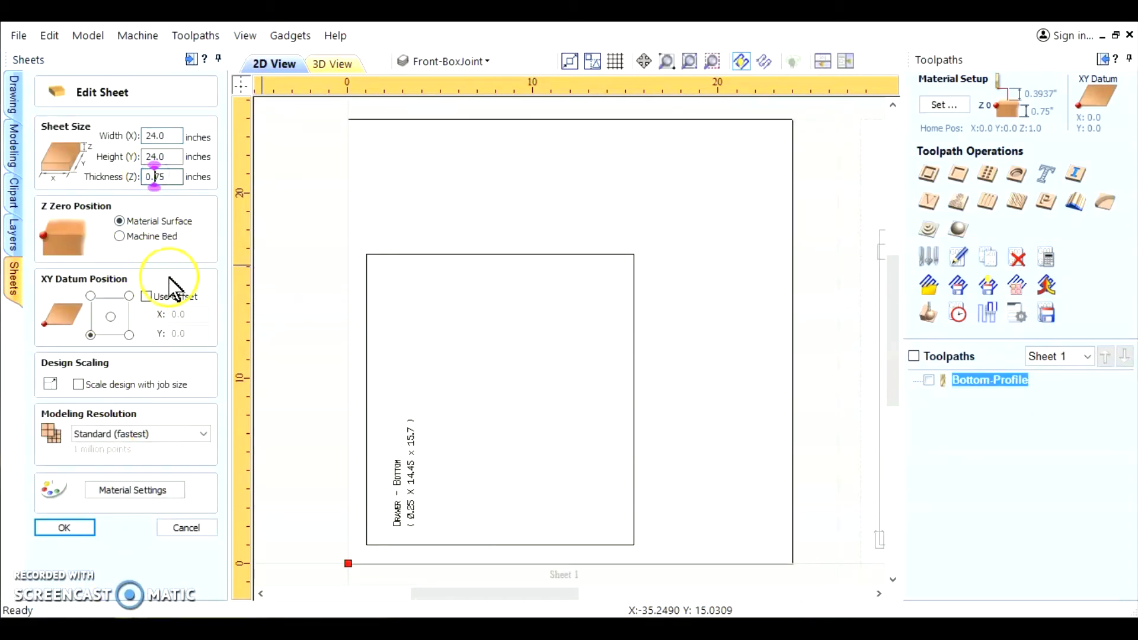
click(70, 529)
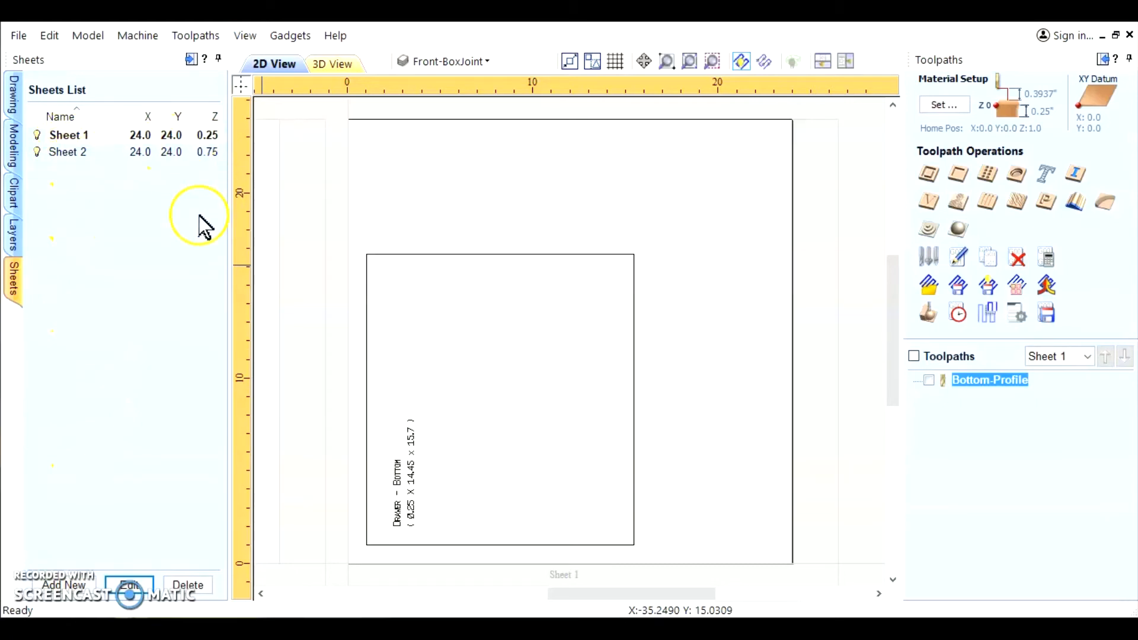
Rename Sheet 1 to Bottom and Sheet 2 to Other Parts in the Sheets list
scroll(326, 455, down, 2)
scroll(327, 455, down, 1)
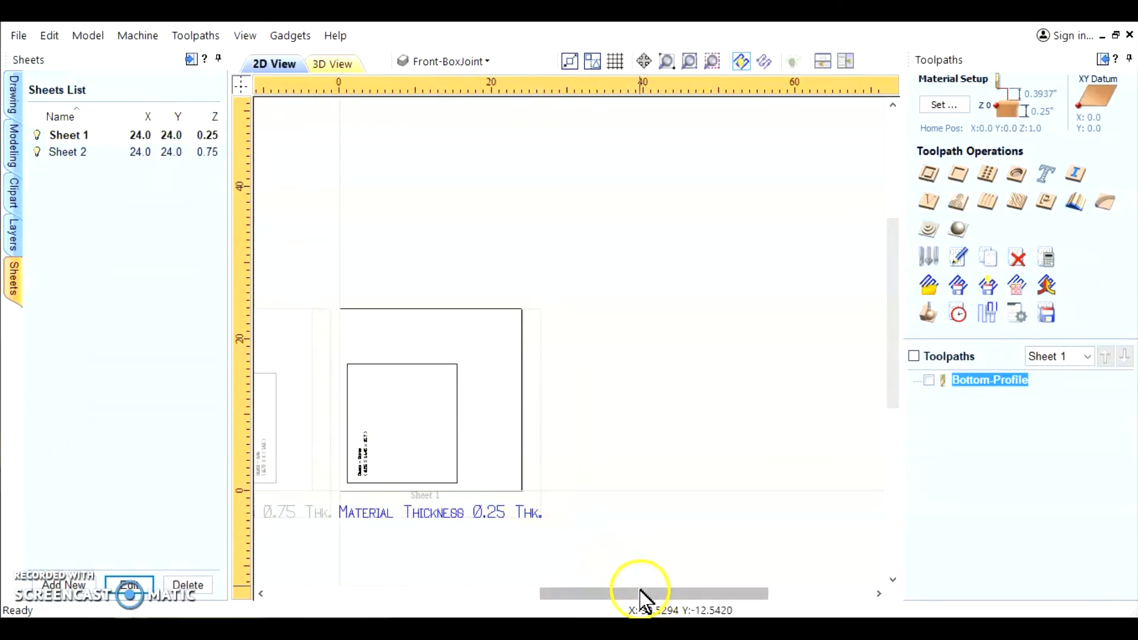
drag(640, 592, 554, 592)
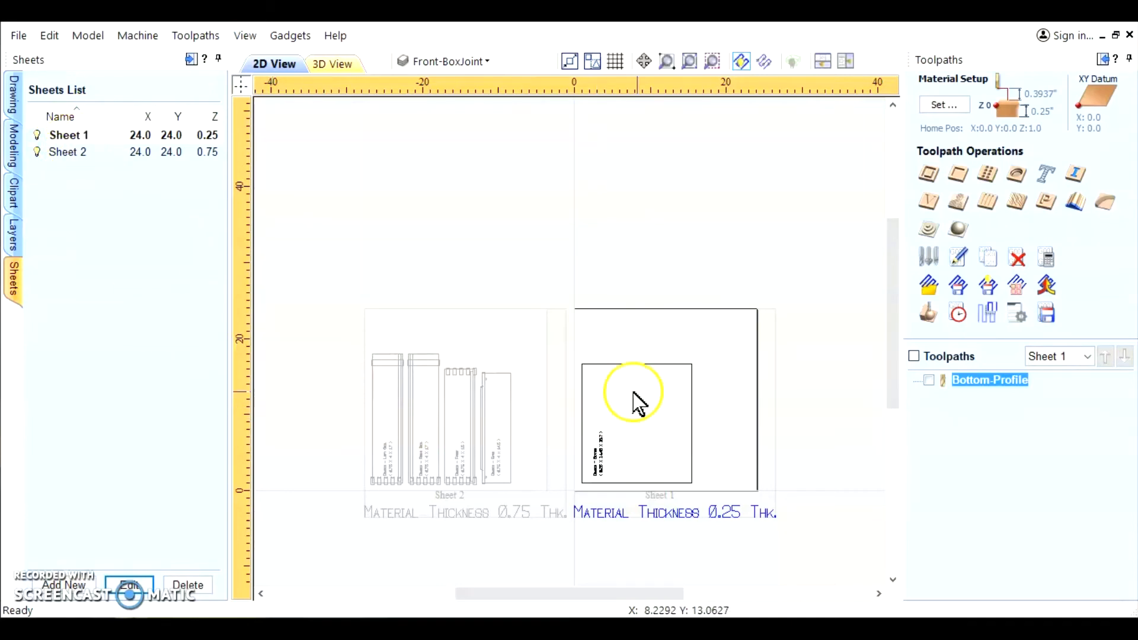
click(59, 136)
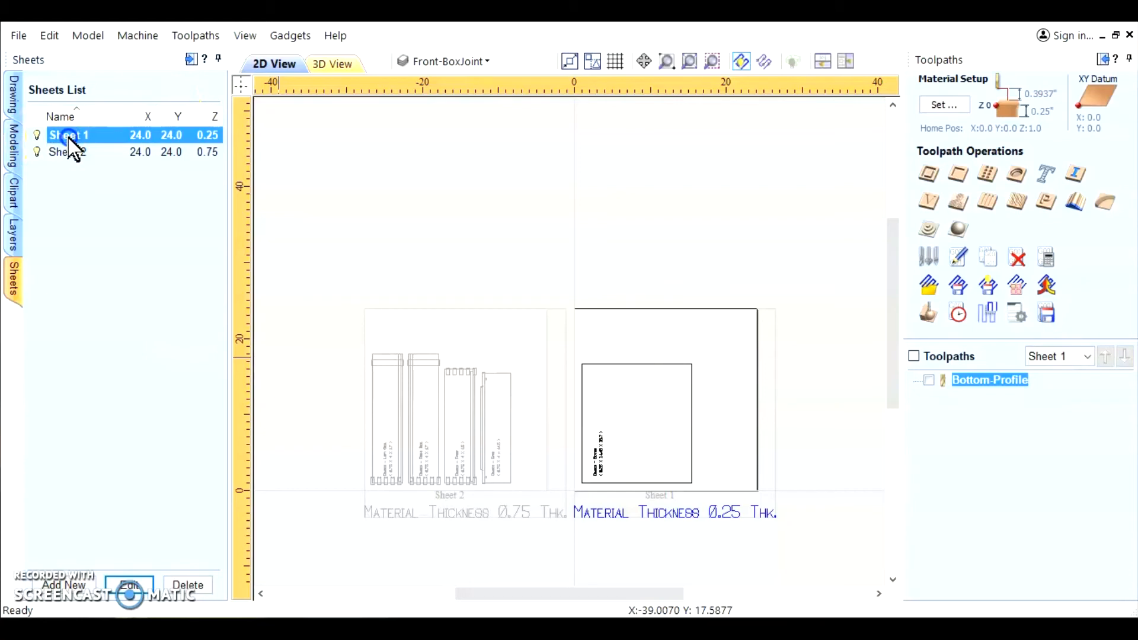
click(68, 137)
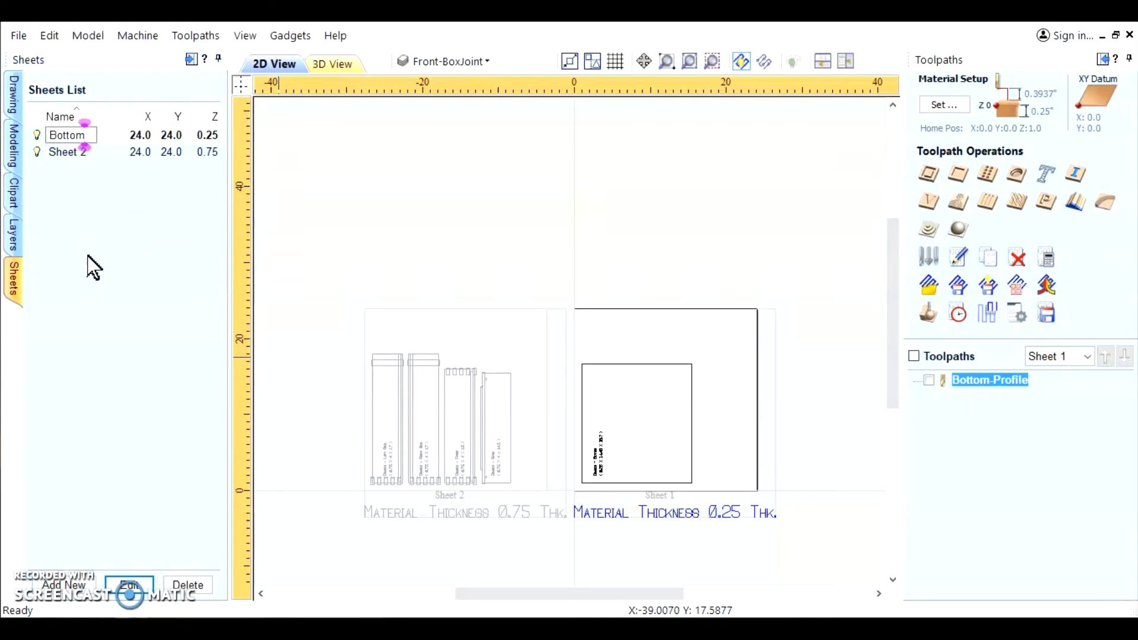
key(Return)
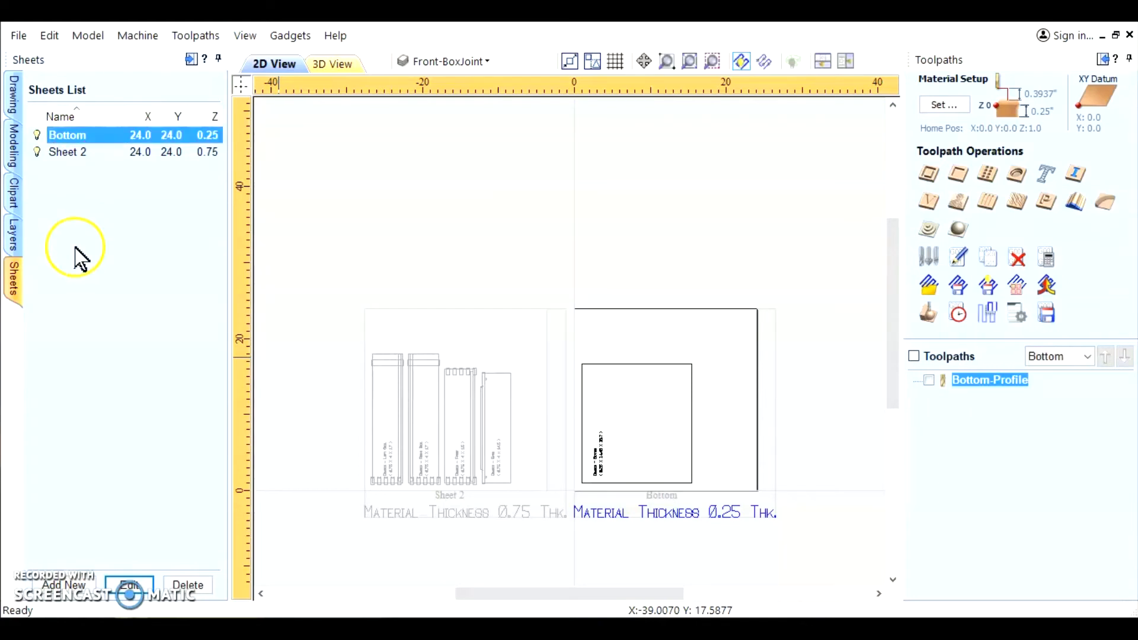
click(64, 155)
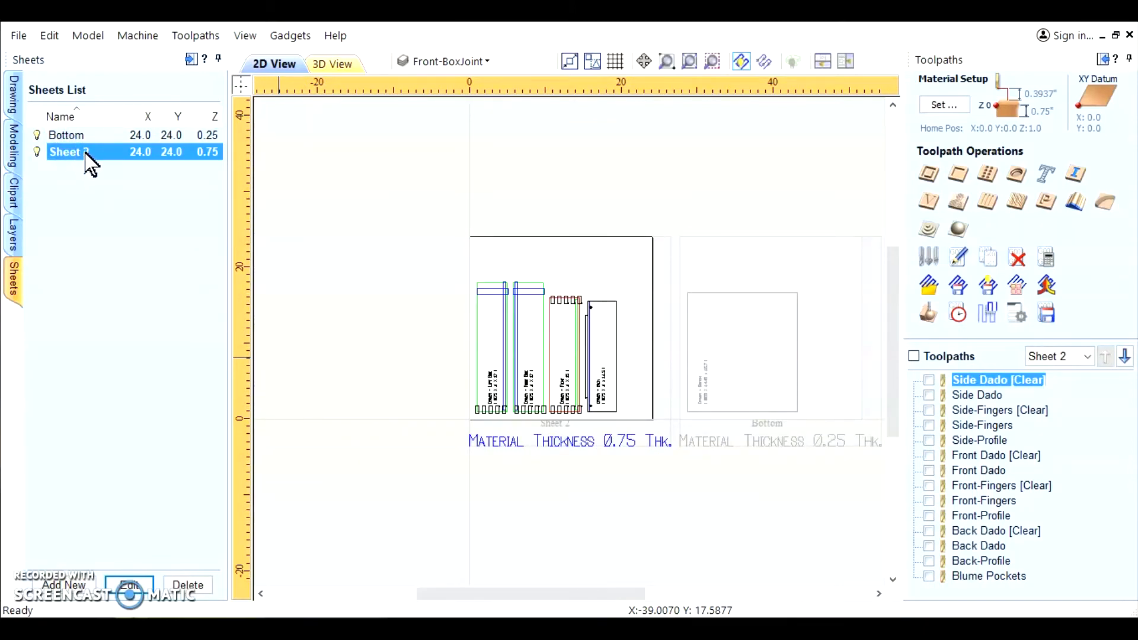
click(83, 154)
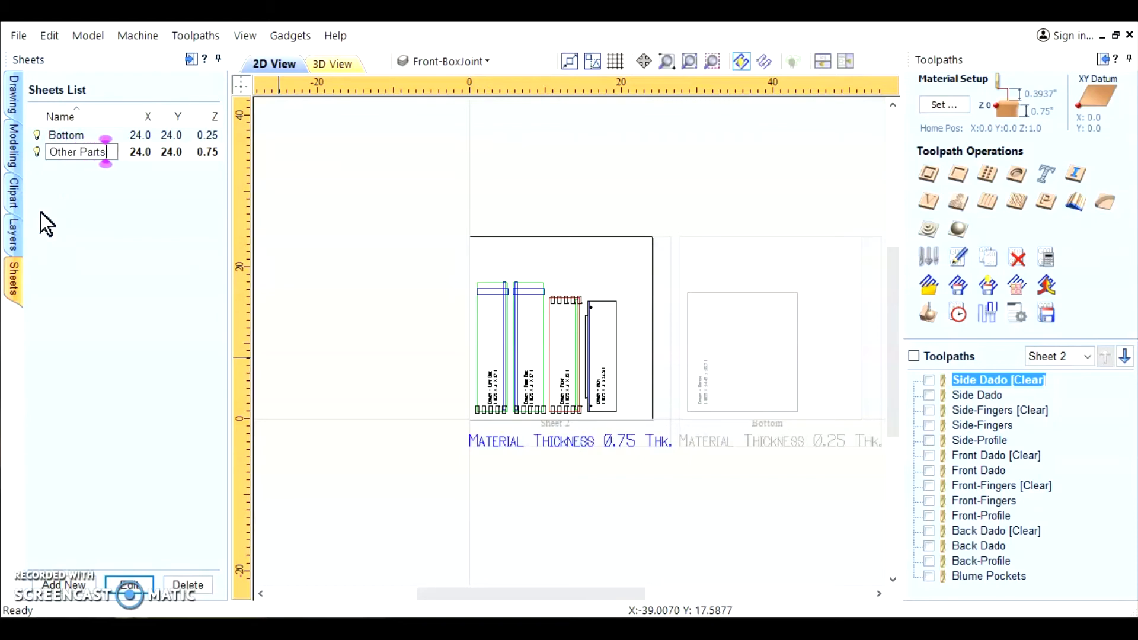
key(Return)
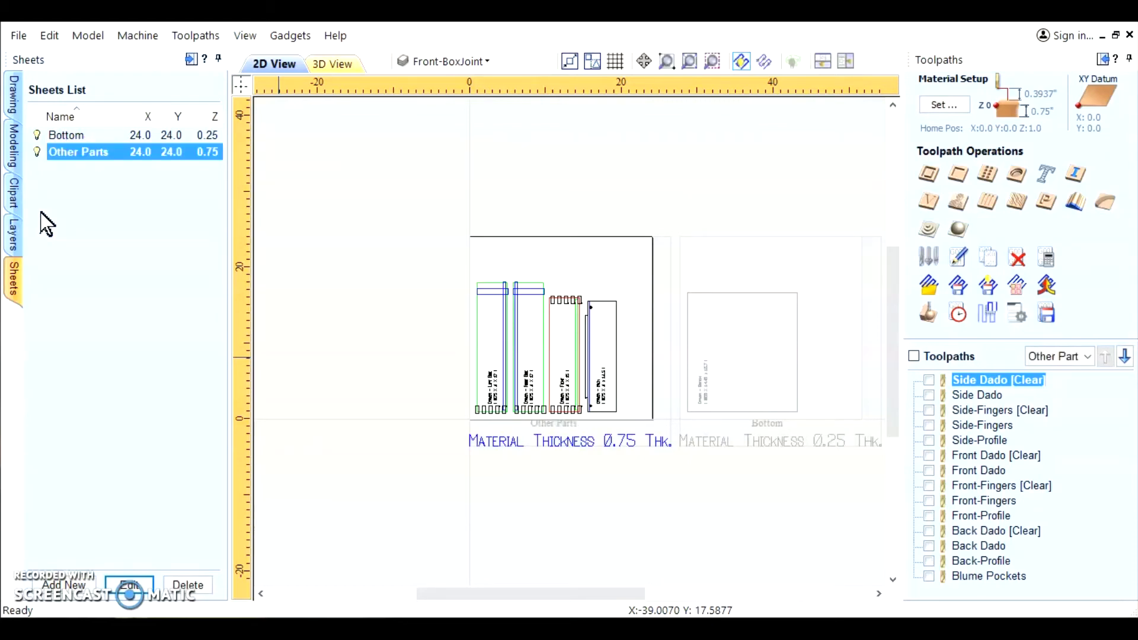
Move Side Dado [Clear] below Side Dado, then view the Bottom sheet's toolpaths
click(1125, 357)
click(1088, 357)
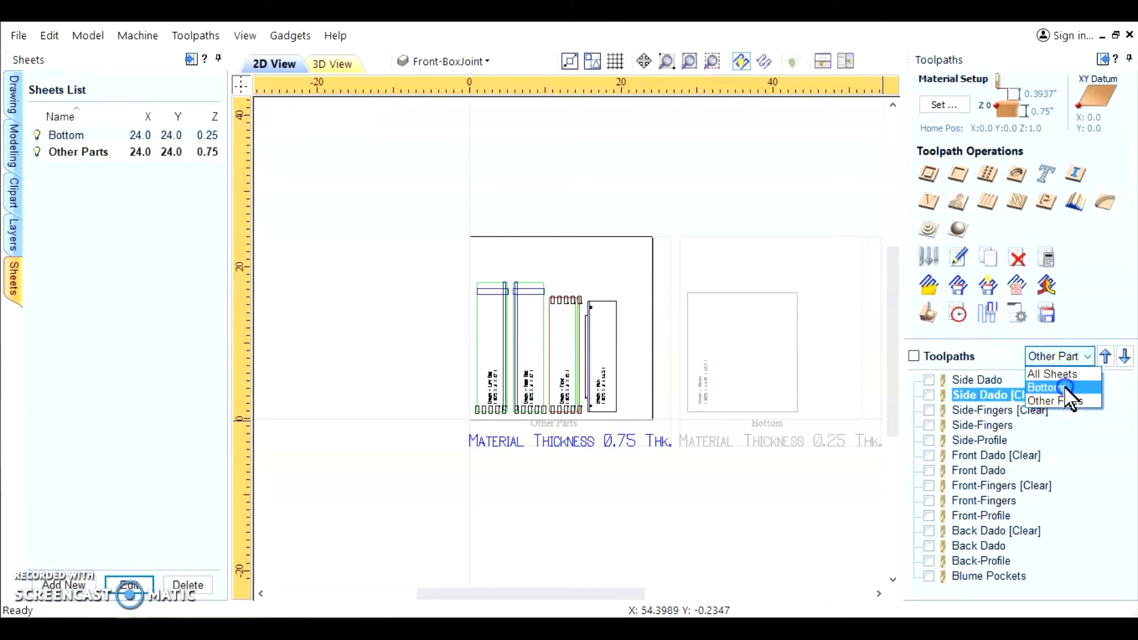
click(1064, 389)
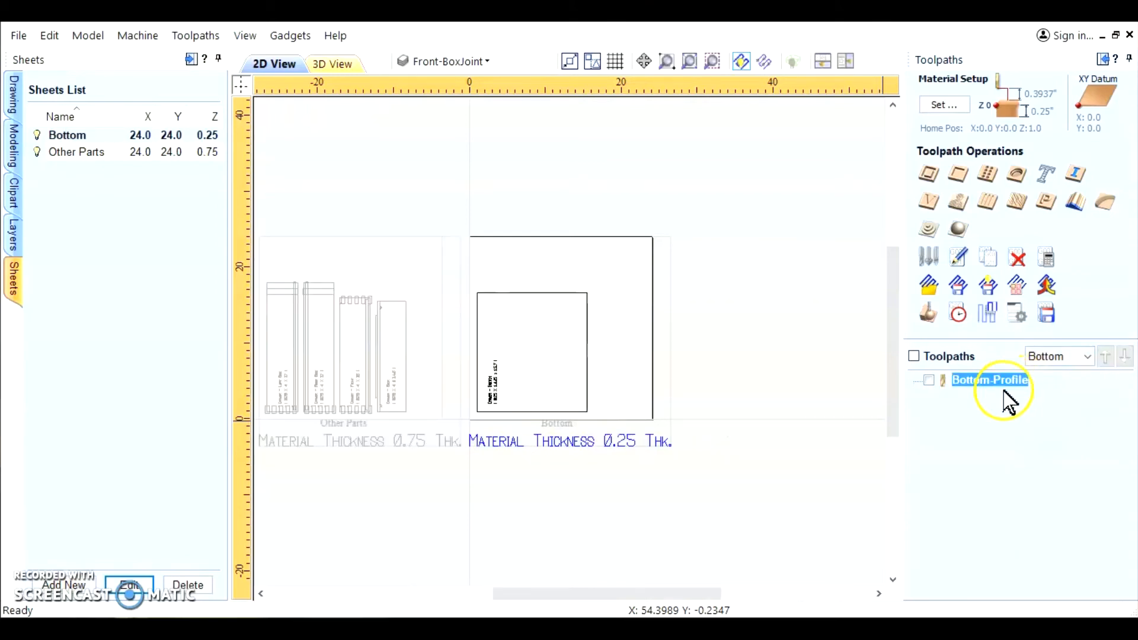
Switch back to the Other Parts sheet and scroll through its toolpath list
click(1088, 356)
click(1092, 401)
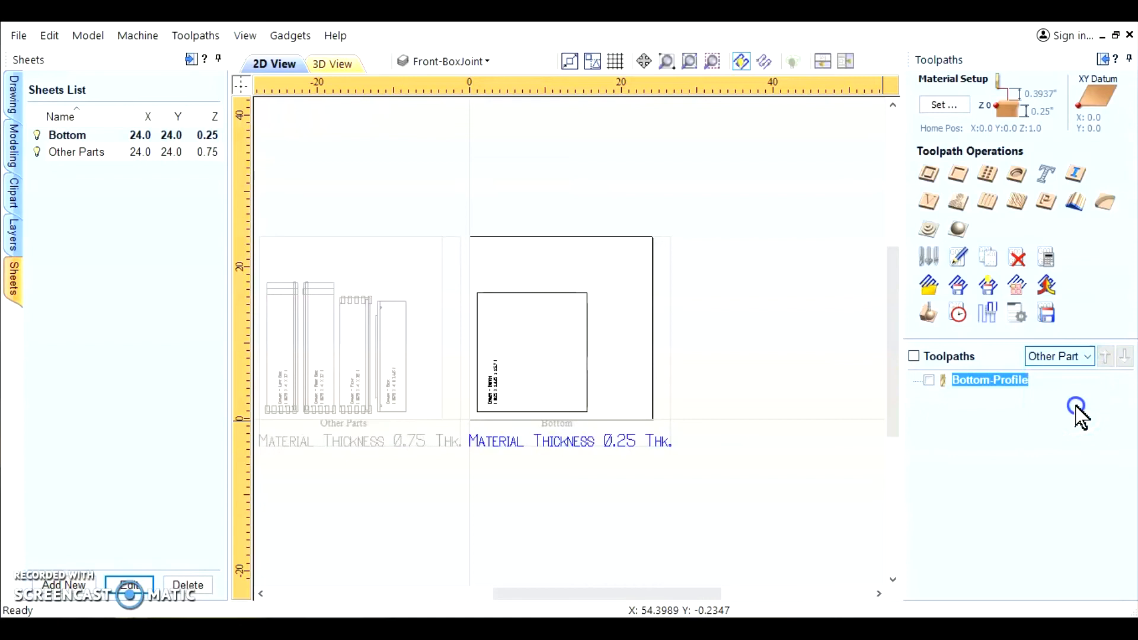
scroll(740, 510, down, 2)
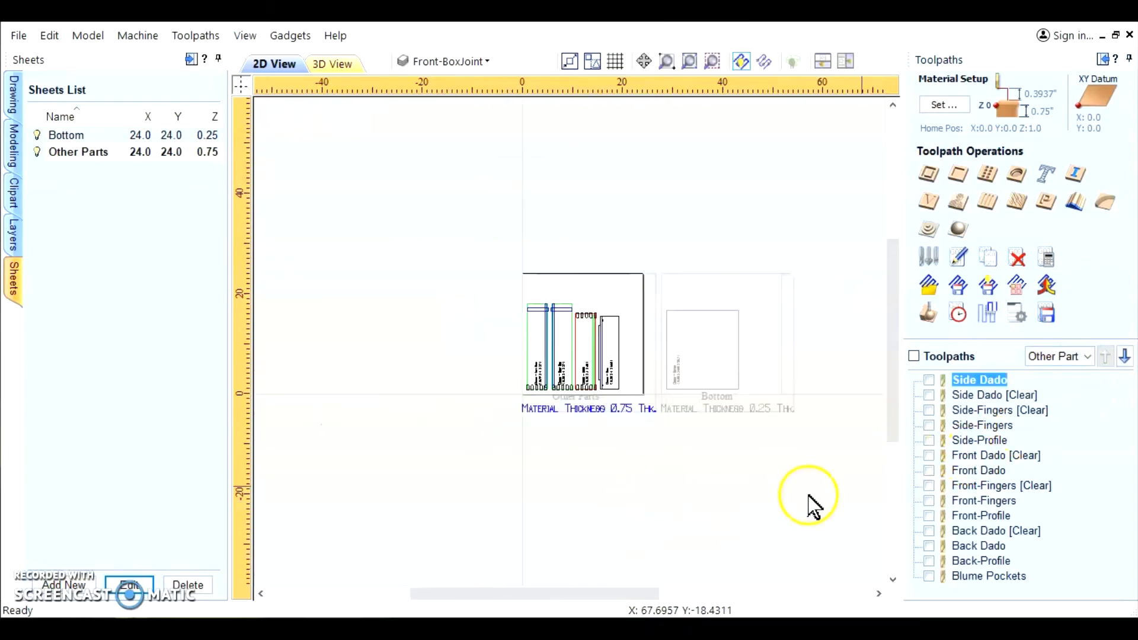
scroll(764, 442, up, 1)
scroll(764, 443, up, 2)
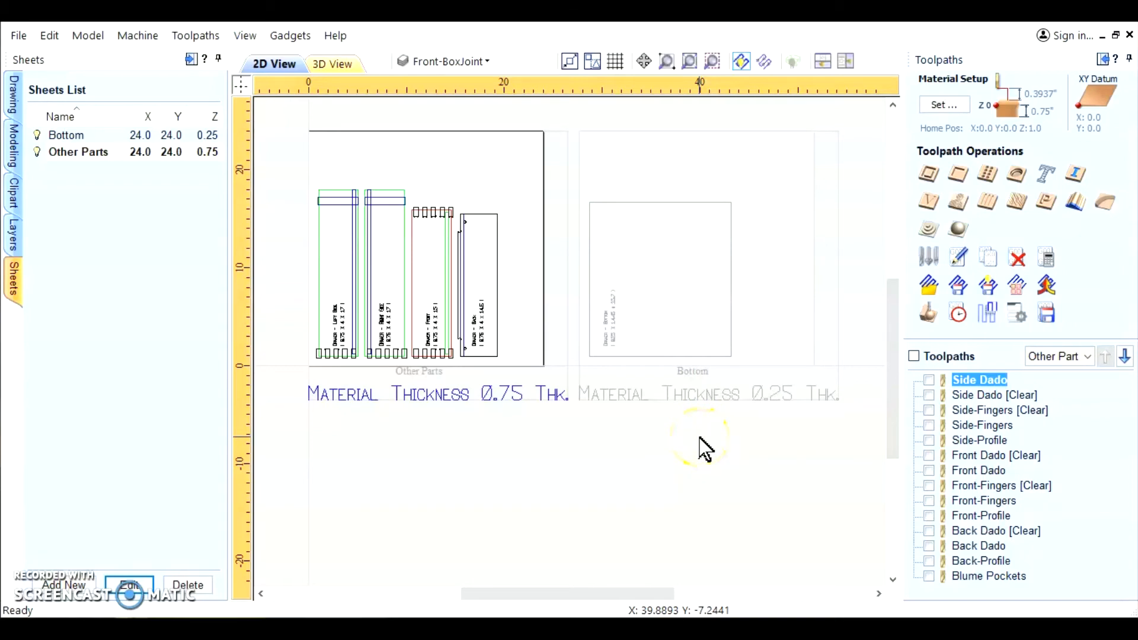
scroll(502, 406, up, 1)
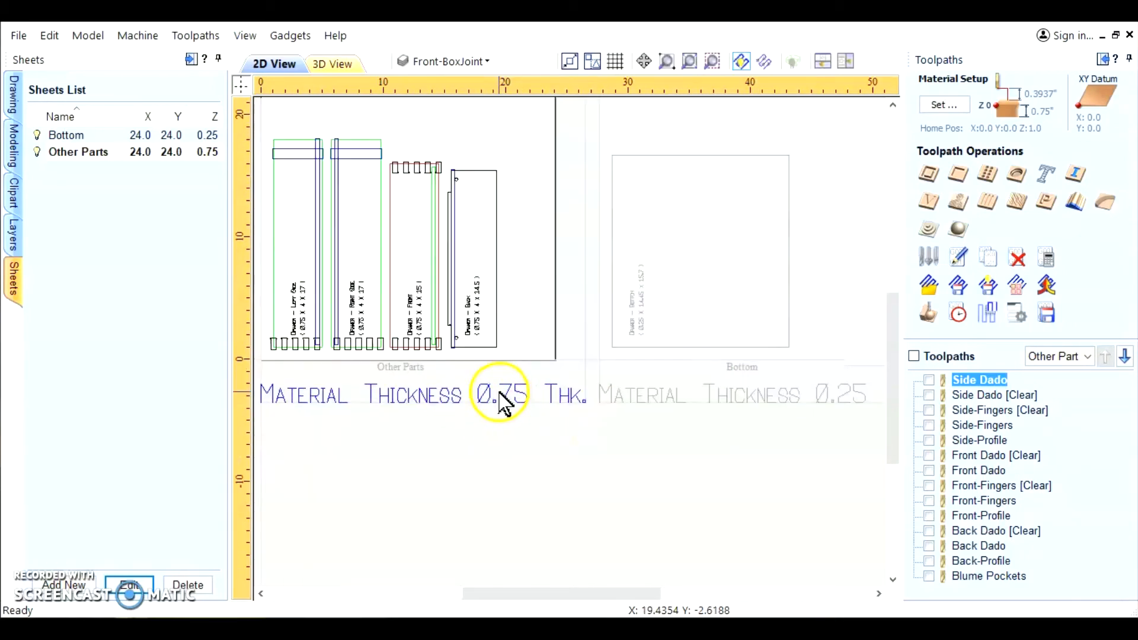
scroll(502, 403, down, 2)
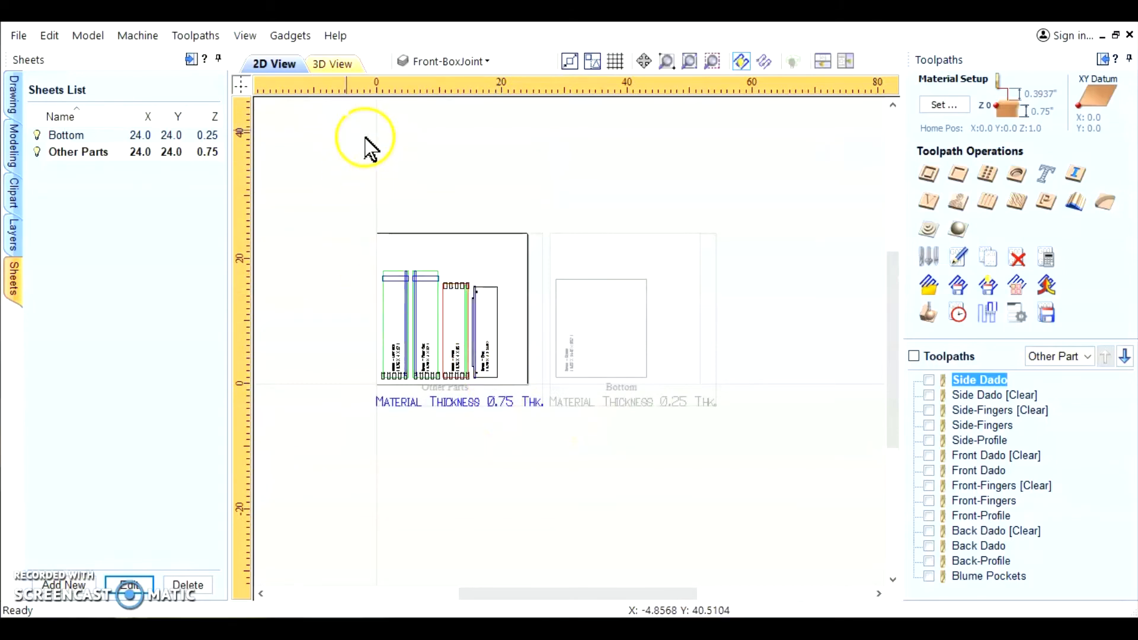
Close the drawer project without saving and start a new 24 × 24 inch job
click(20, 37)
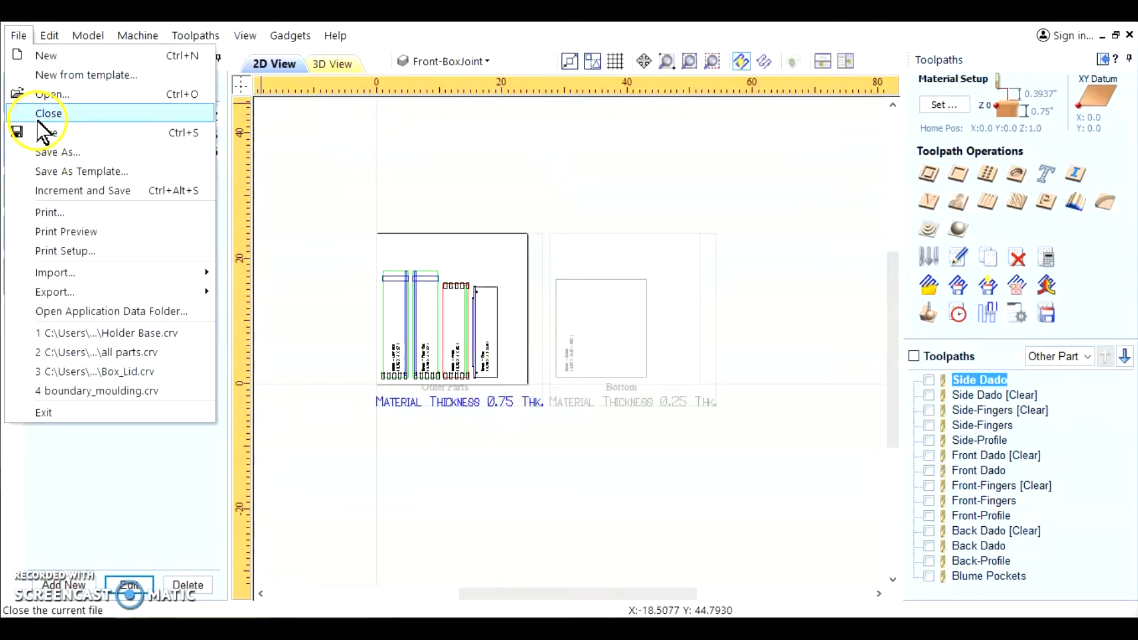
click(48, 112)
click(566, 356)
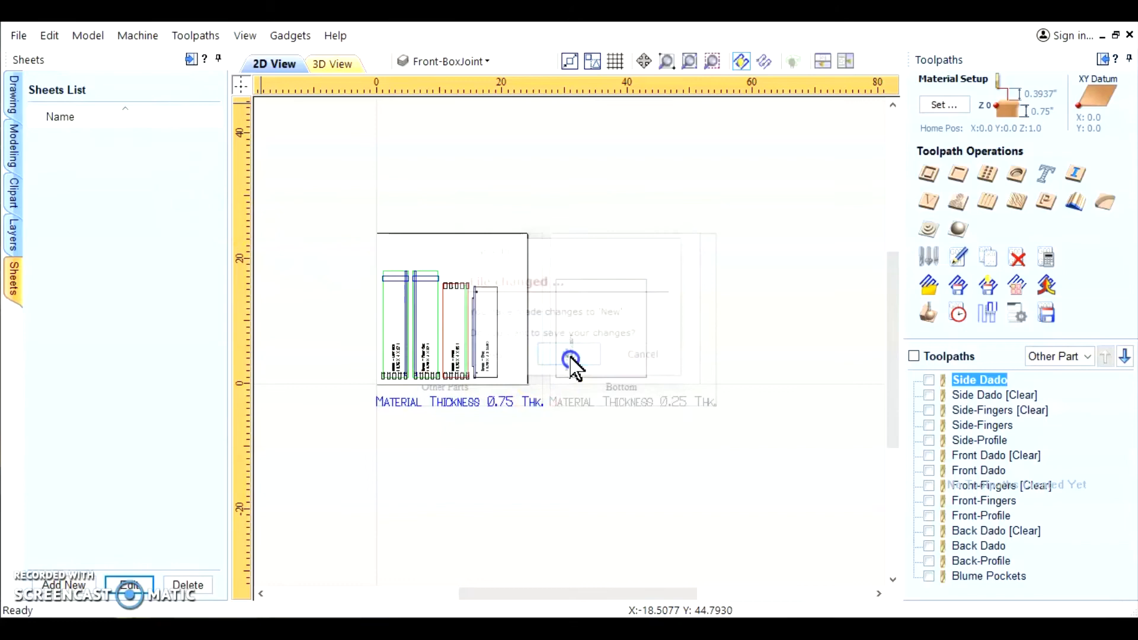
click(82, 195)
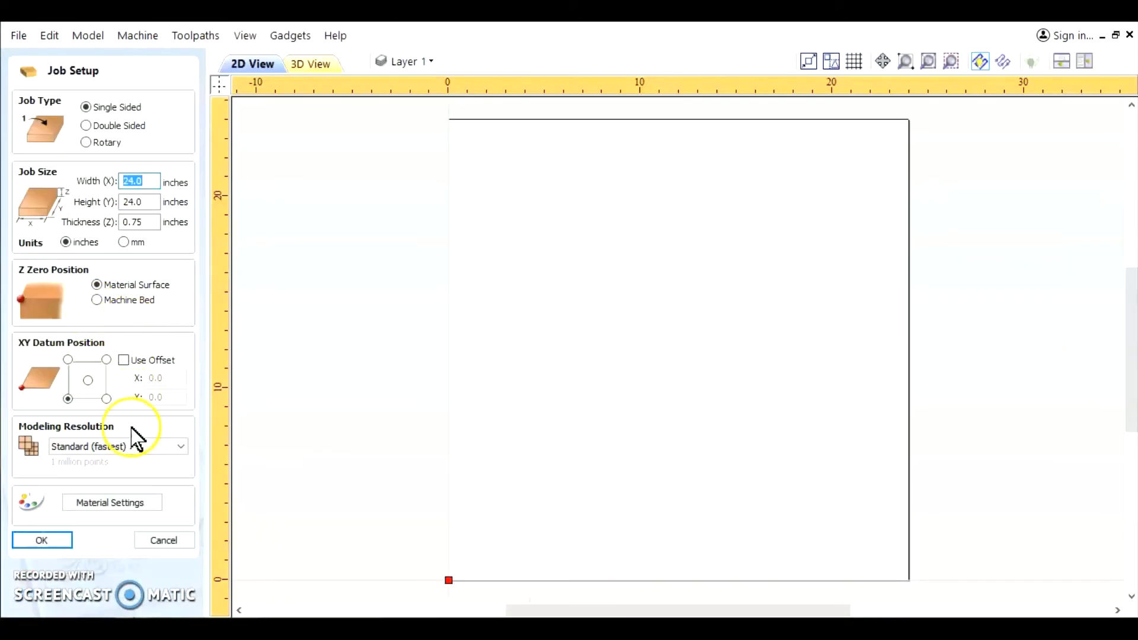
click(44, 539)
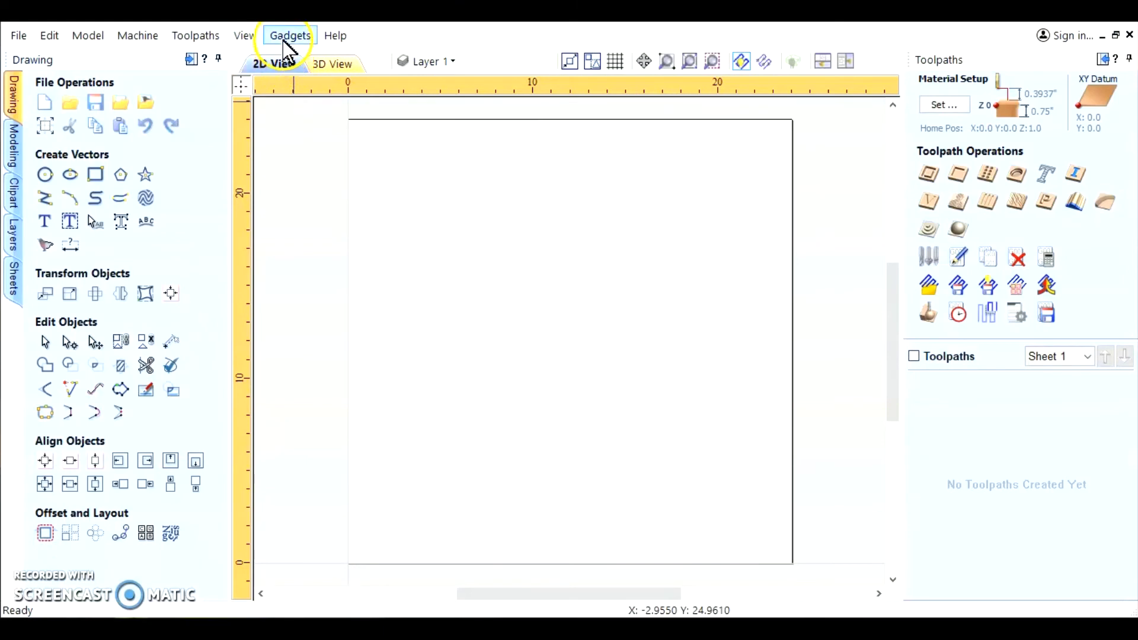
Launch the EasyDrawerMakerVer5.2 gadget from Gadgets > EasyTools > EasyCabinetMaker > Easy Drawer Maker
click(290, 35)
mouse_move(299, 292)
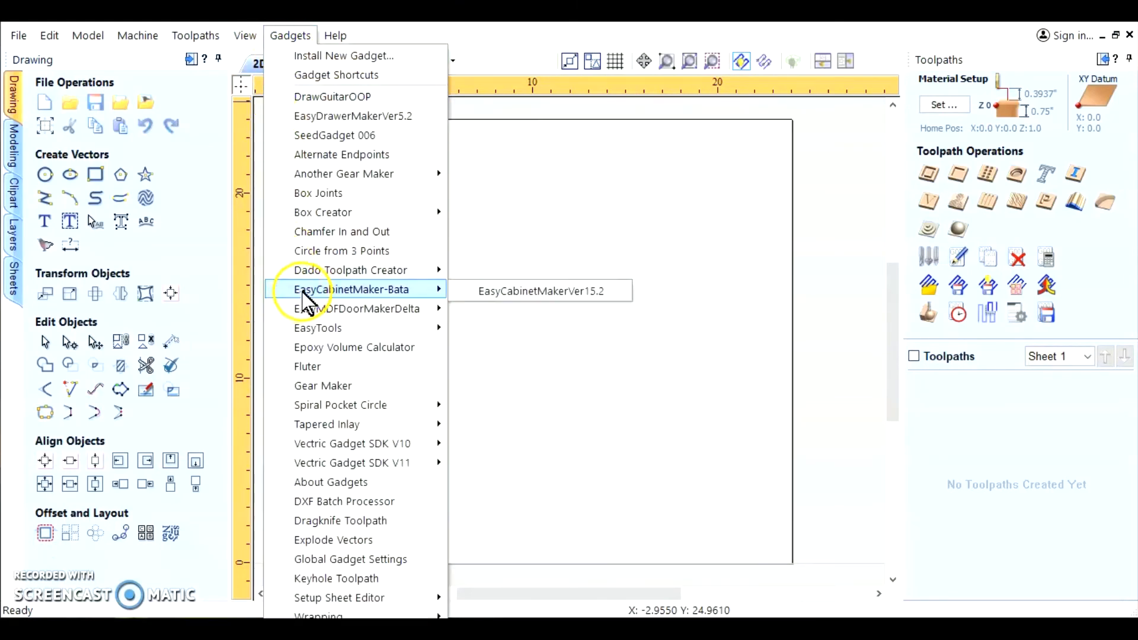
mouse_move(298, 327)
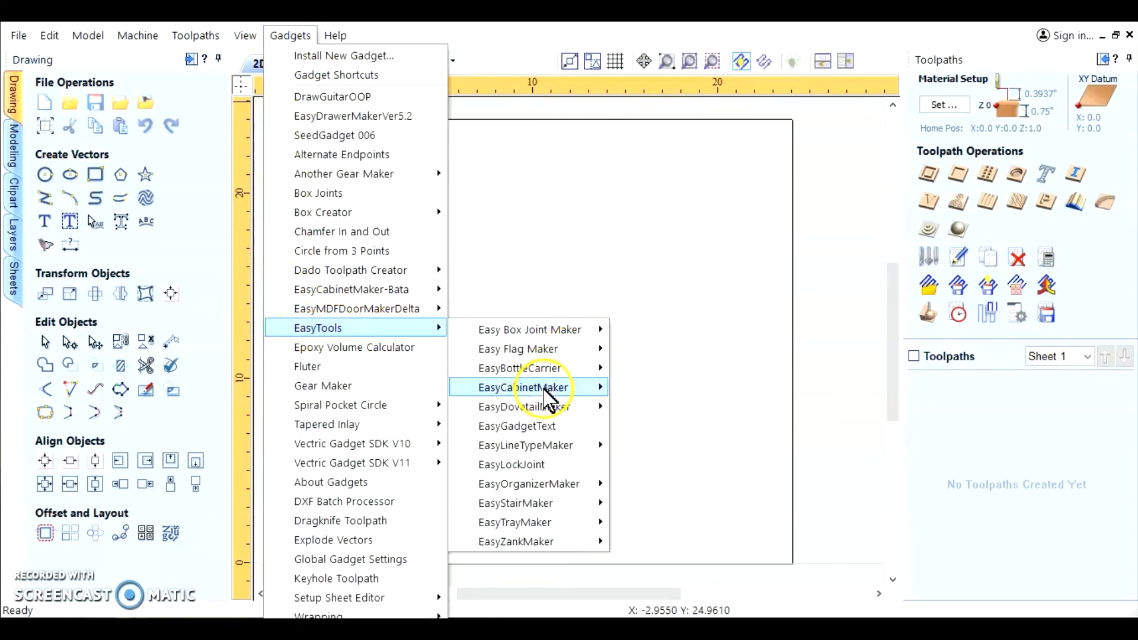
mouse_move(600, 394)
mouse_move(771, 409)
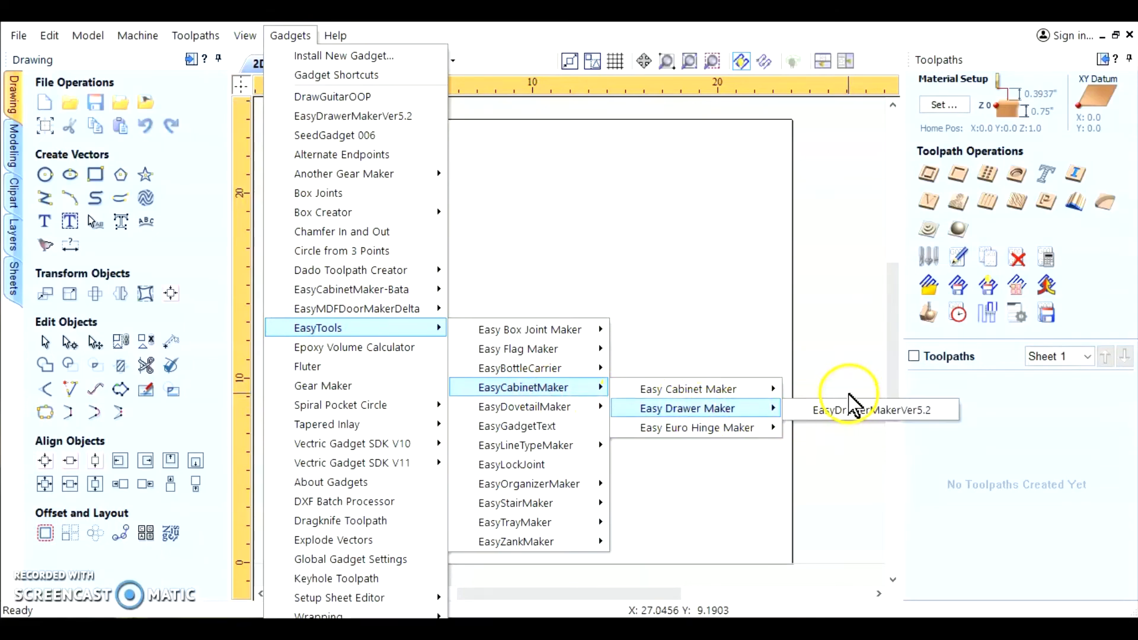
click(862, 411)
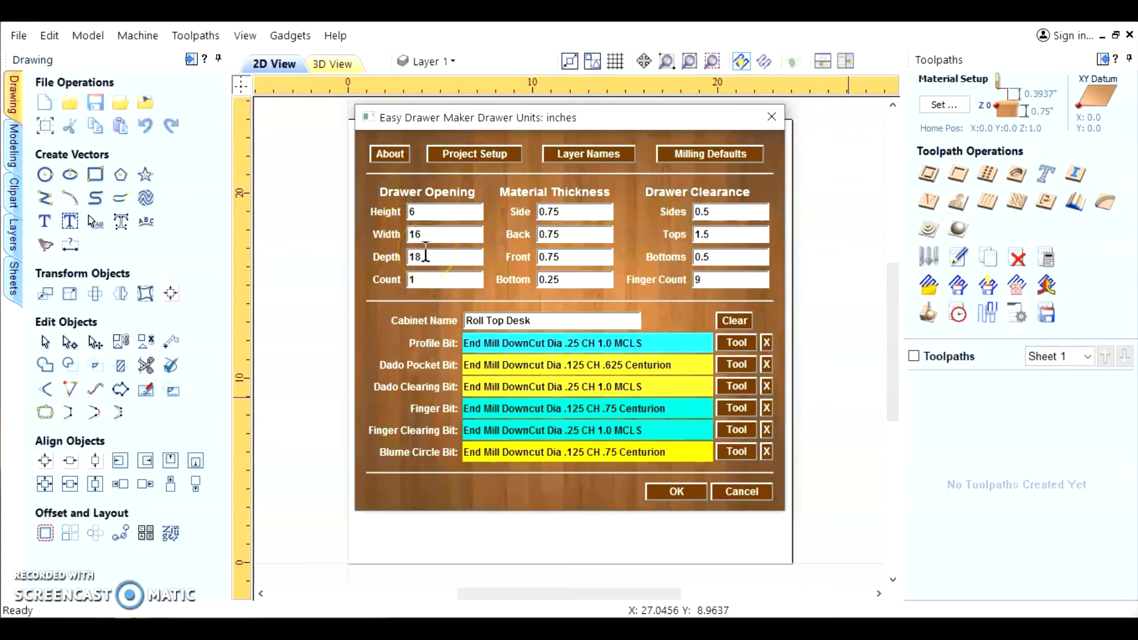
Run Gadget Reset from About to restore defaults: cabinet C1, 0.5 material, no bits selected
click(391, 153)
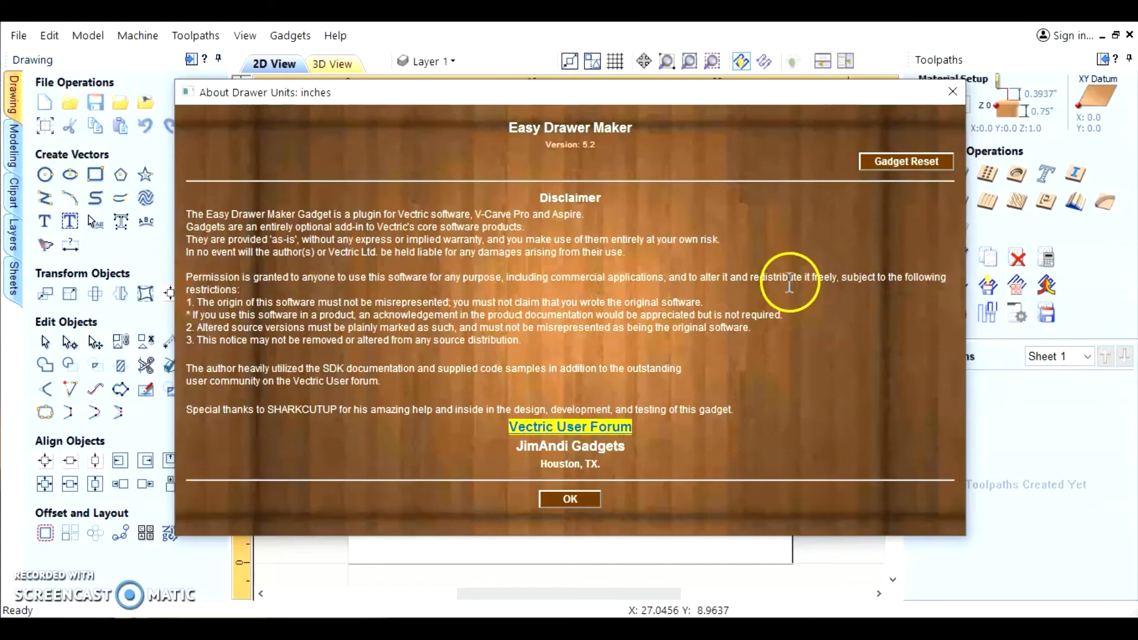
click(548, 499)
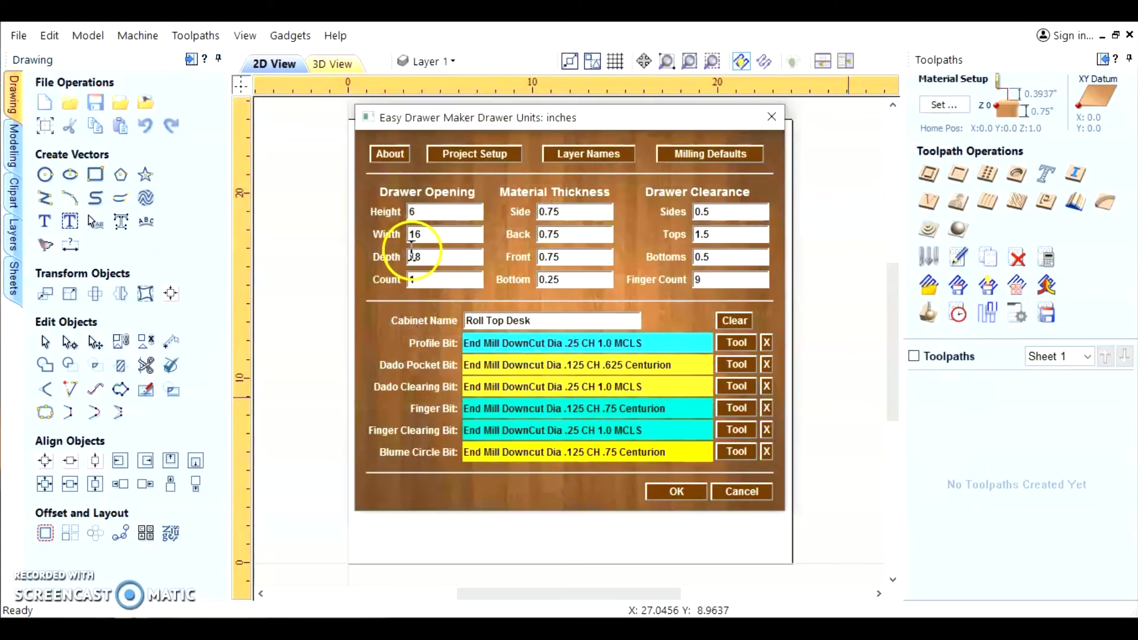
click(390, 154)
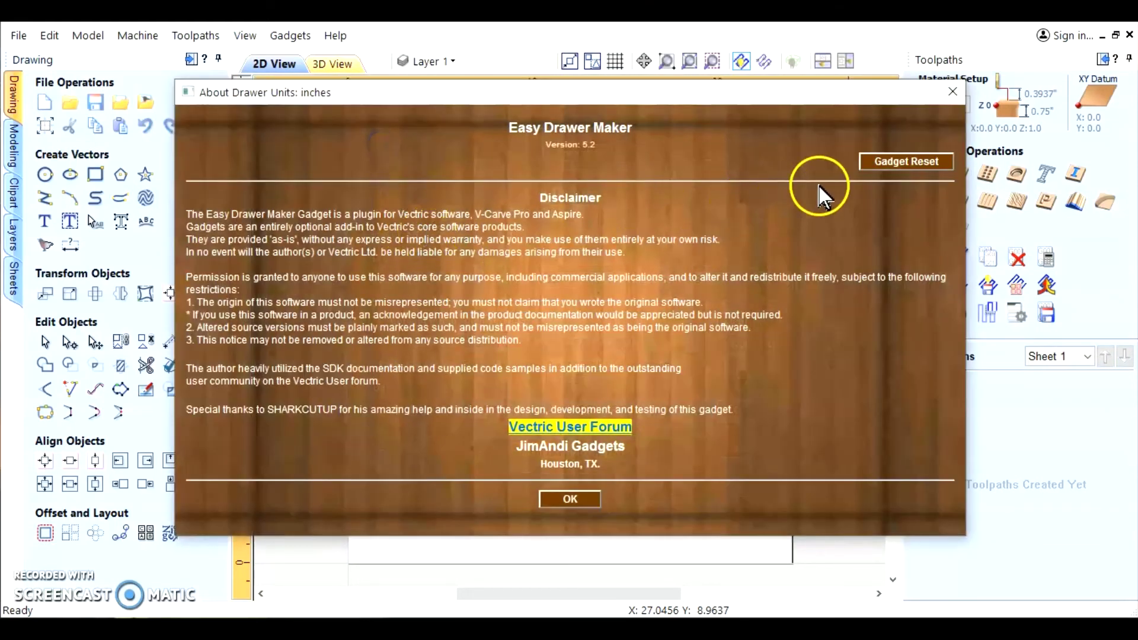
click(930, 164)
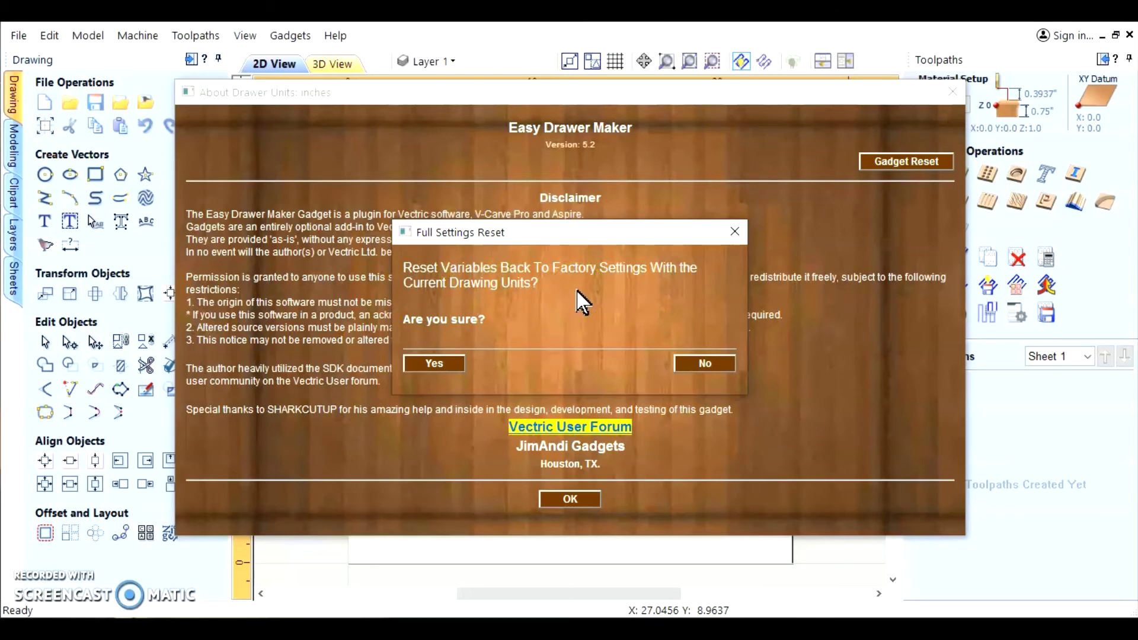
click(602, 285)
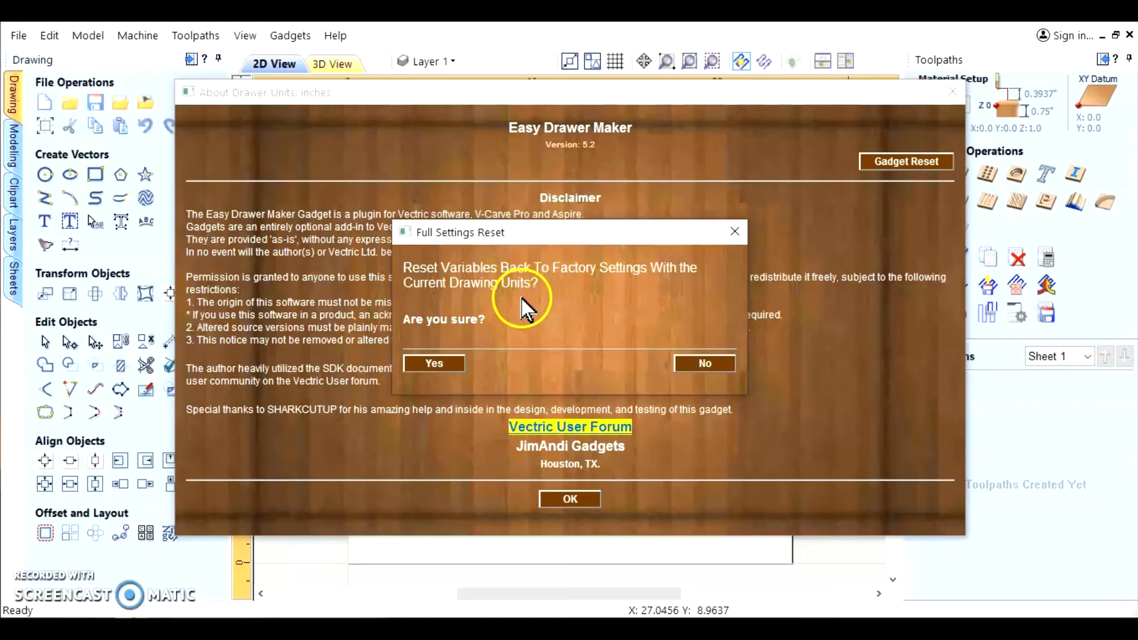
click(440, 363)
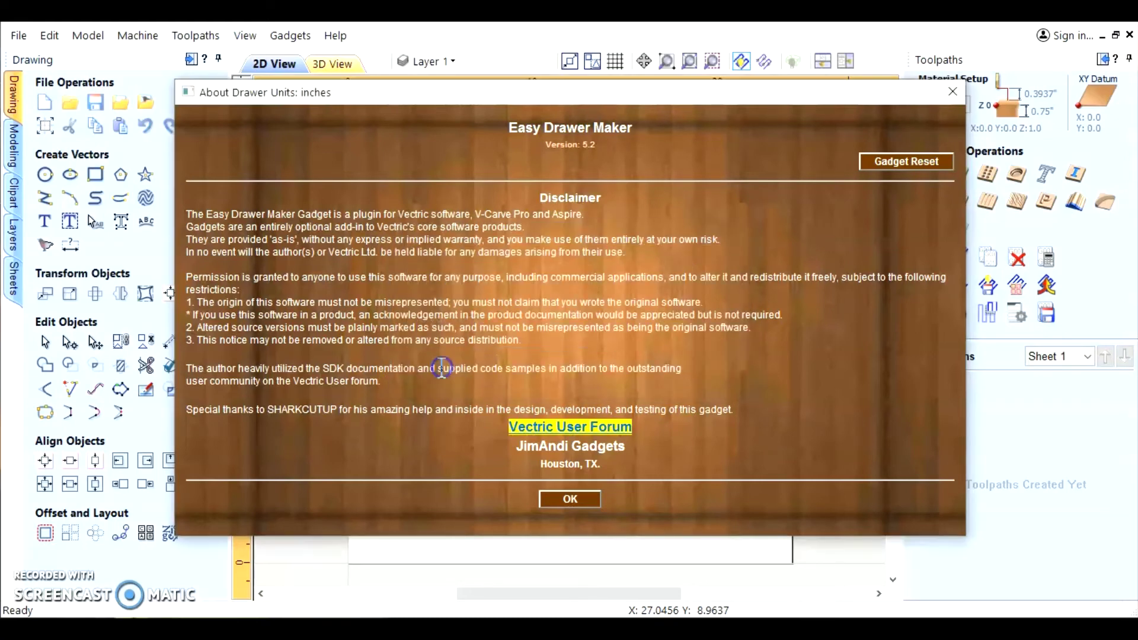
click(570, 499)
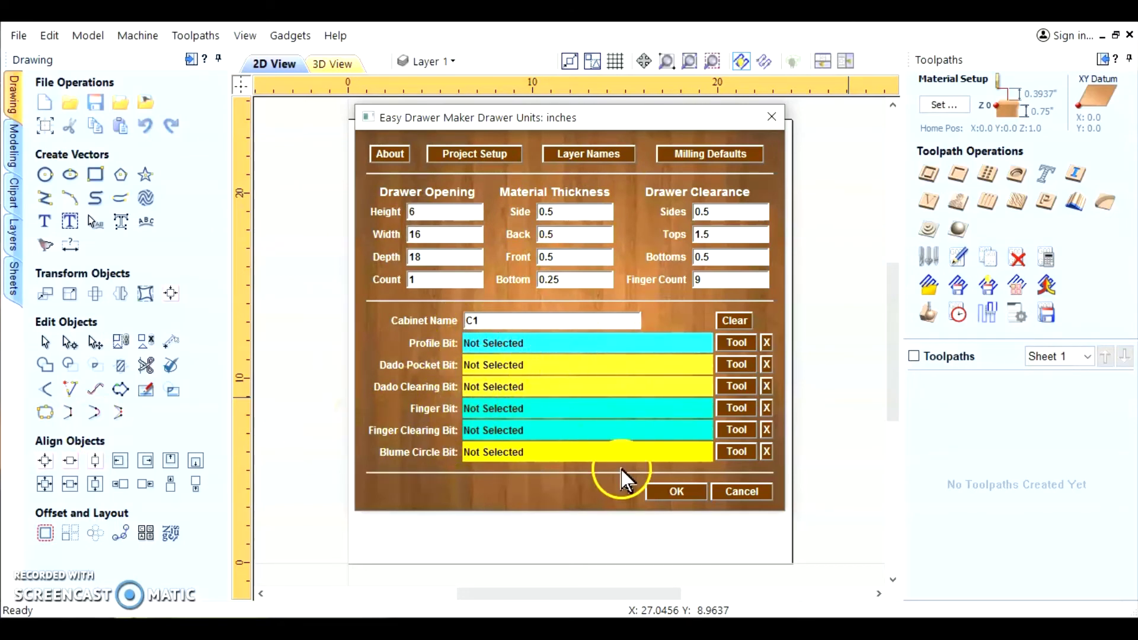
Close the gadget, discard the old drawing without saving, and start a new job
click(742, 492)
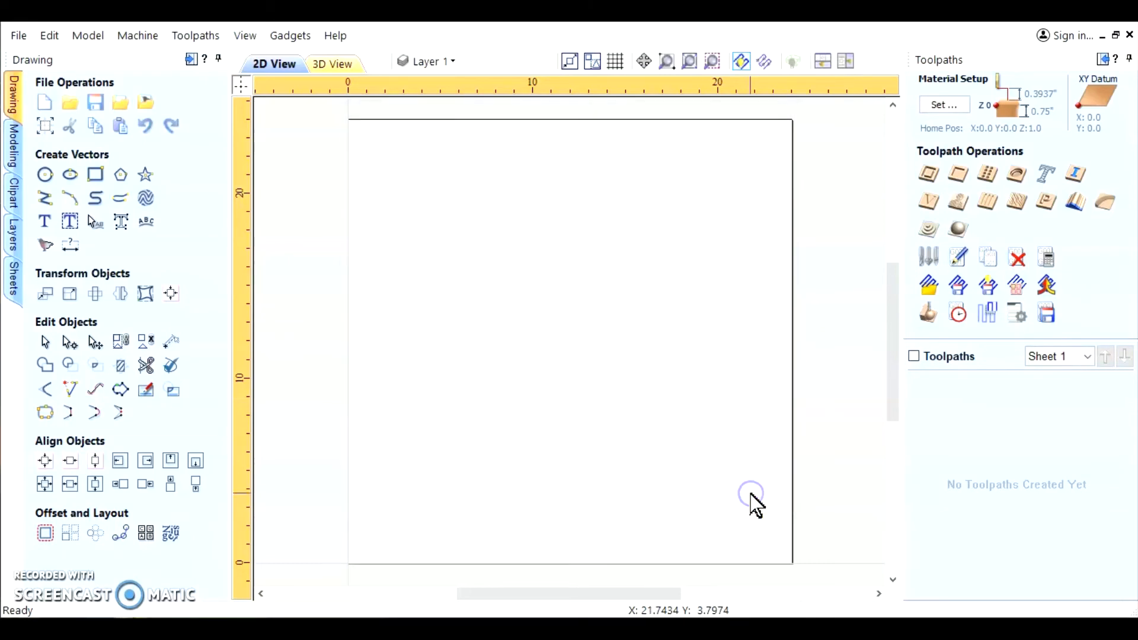
click(17, 36)
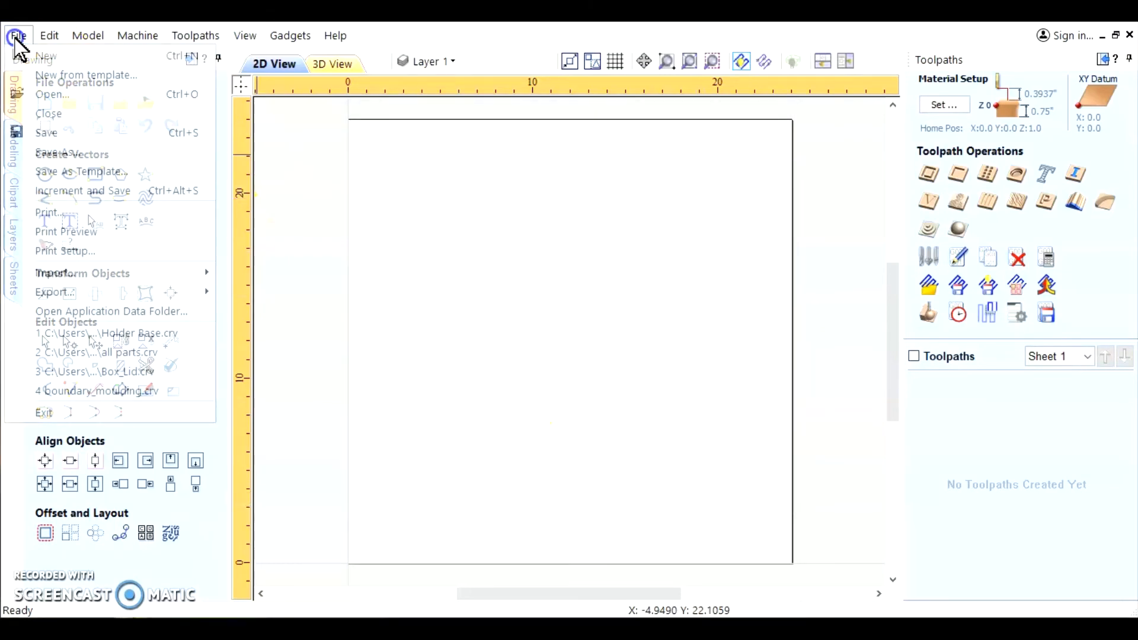
click(59, 115)
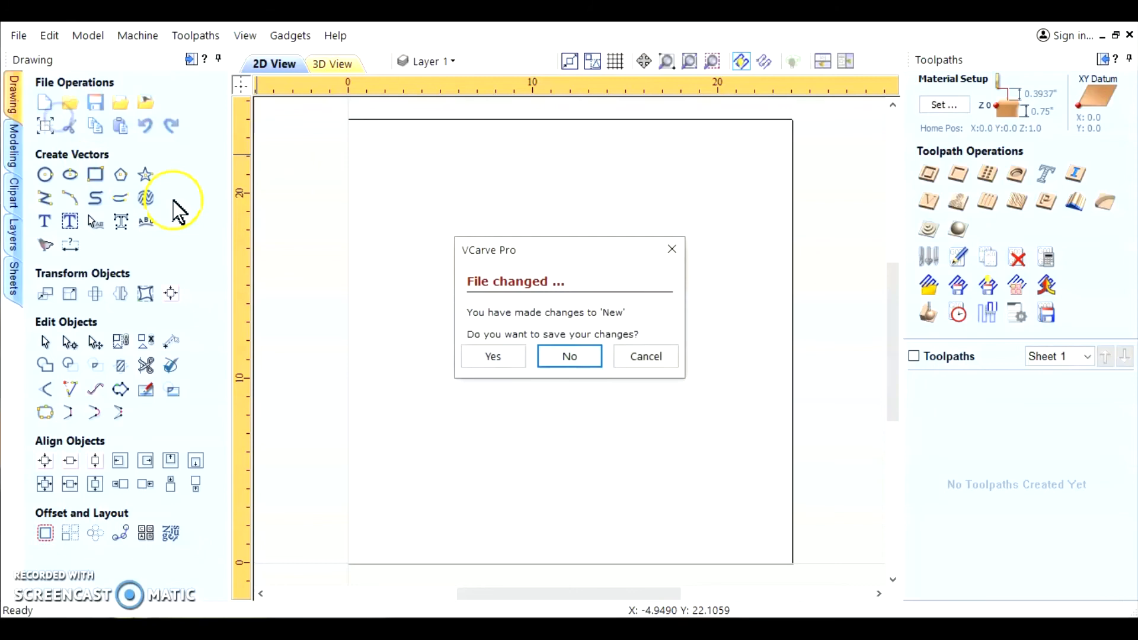
click(565, 363)
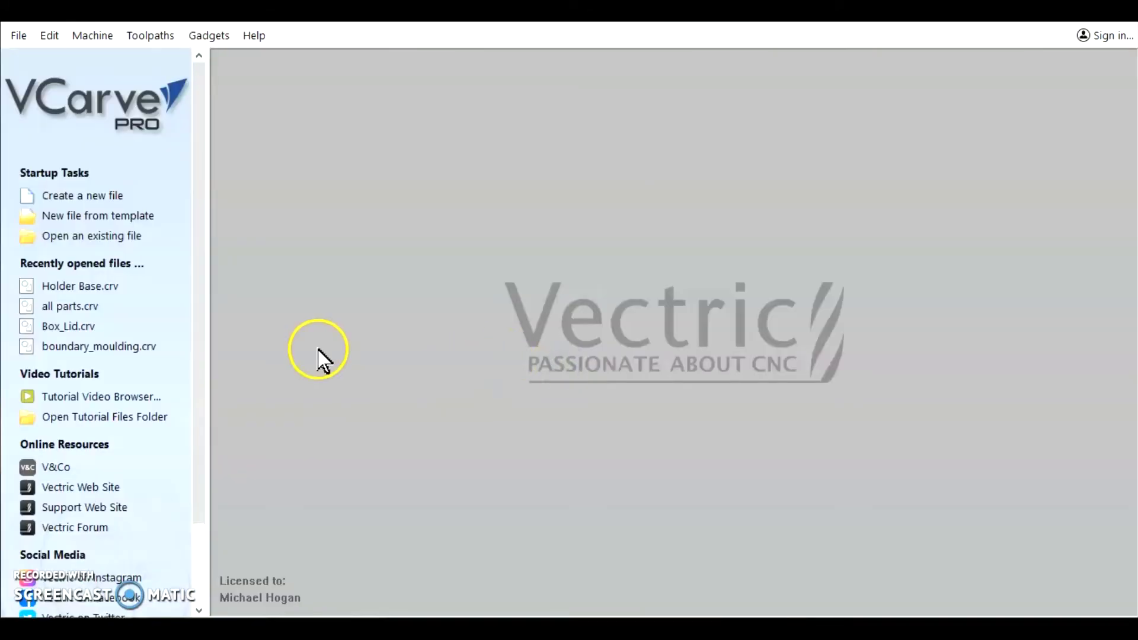
click(78, 195)
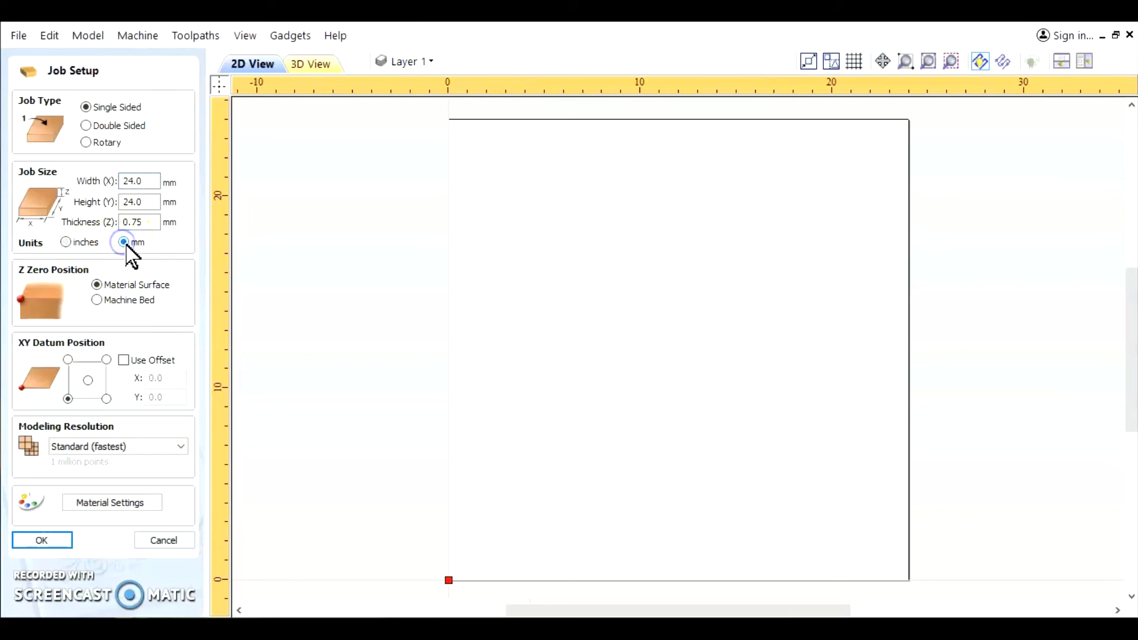
Set the job to 609.6 × 609.6 mm, 19.05 mm thick, and confirm the setup
click(146, 179)
text(609.6)
click(147, 197)
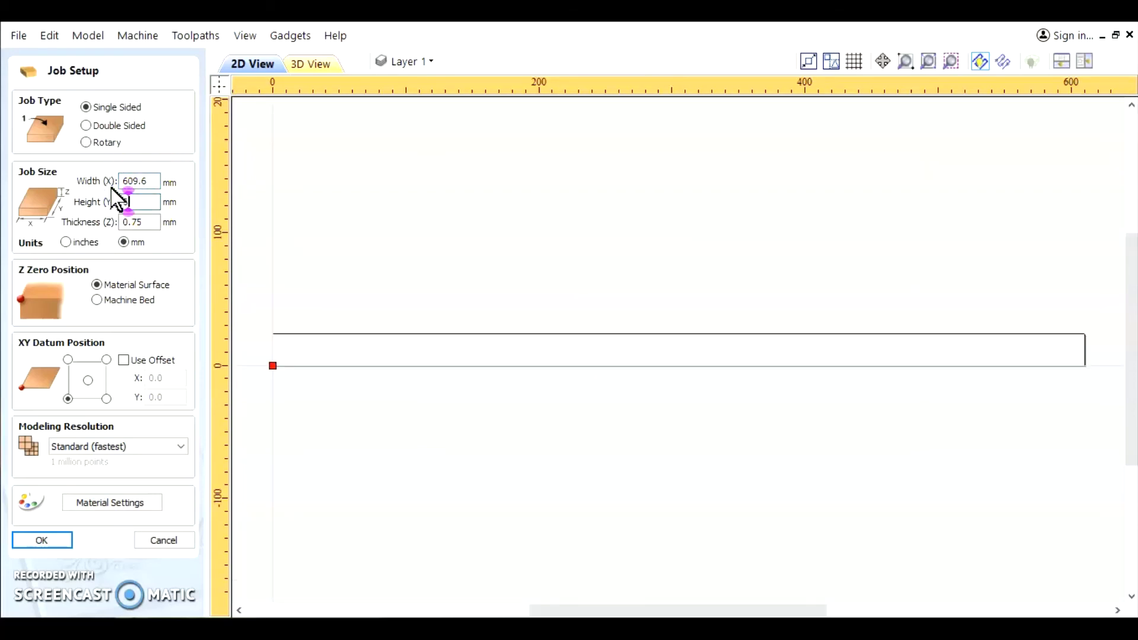
text(609.6)
click(143, 221)
drag(145, 223, 95, 222)
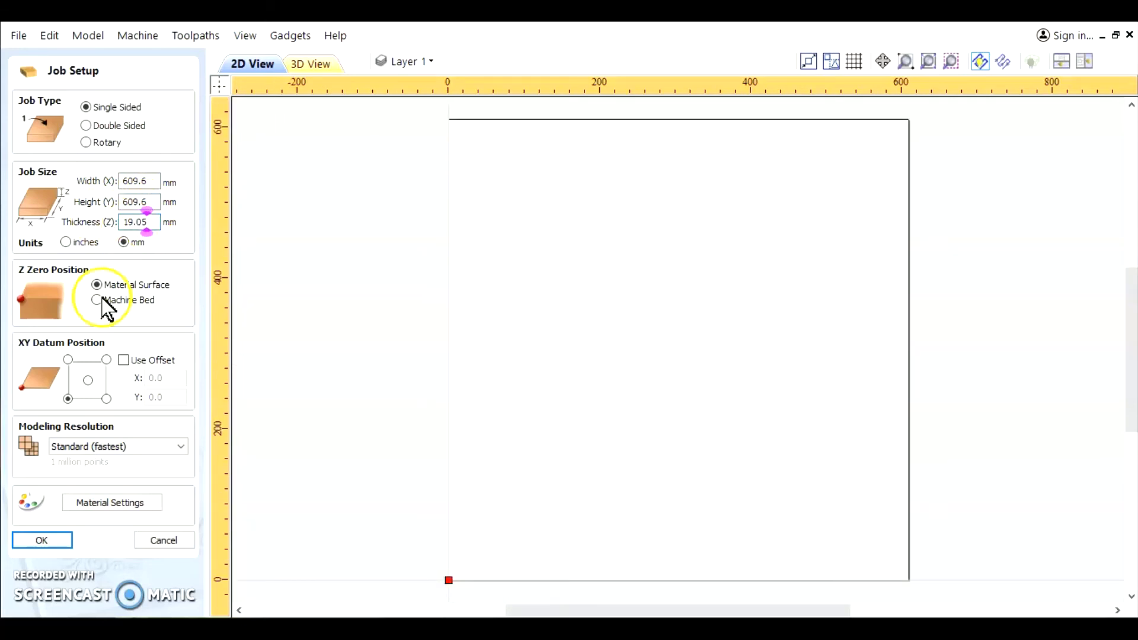
click(42, 541)
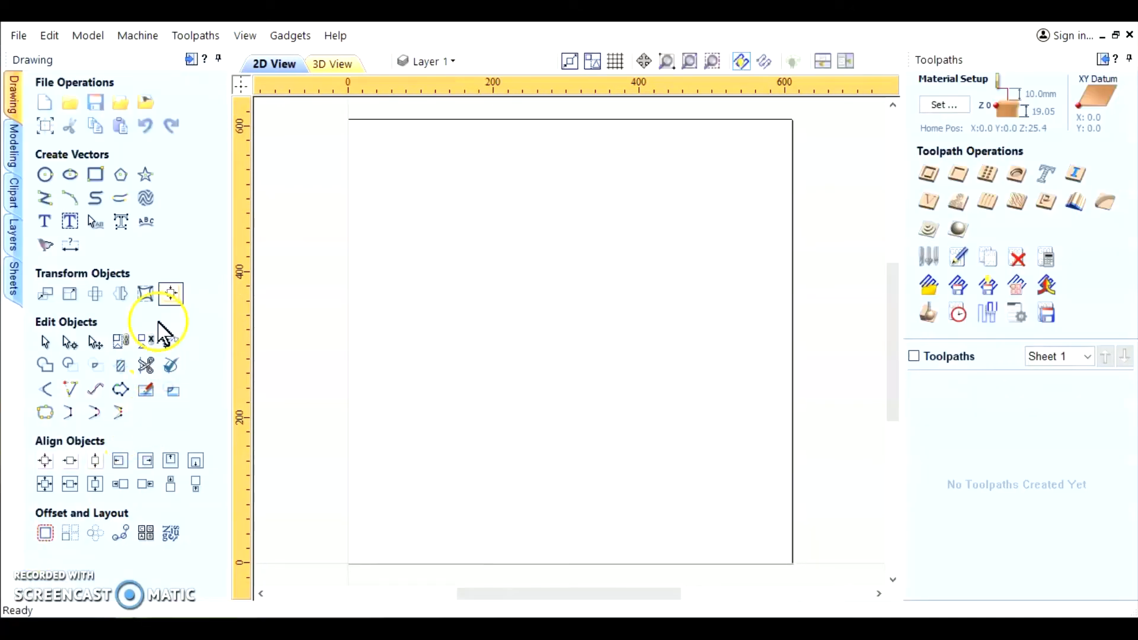
Launch EasyDrawerMakerVer5.2 on the metric job and review its Milling Defaults without changes
click(276, 39)
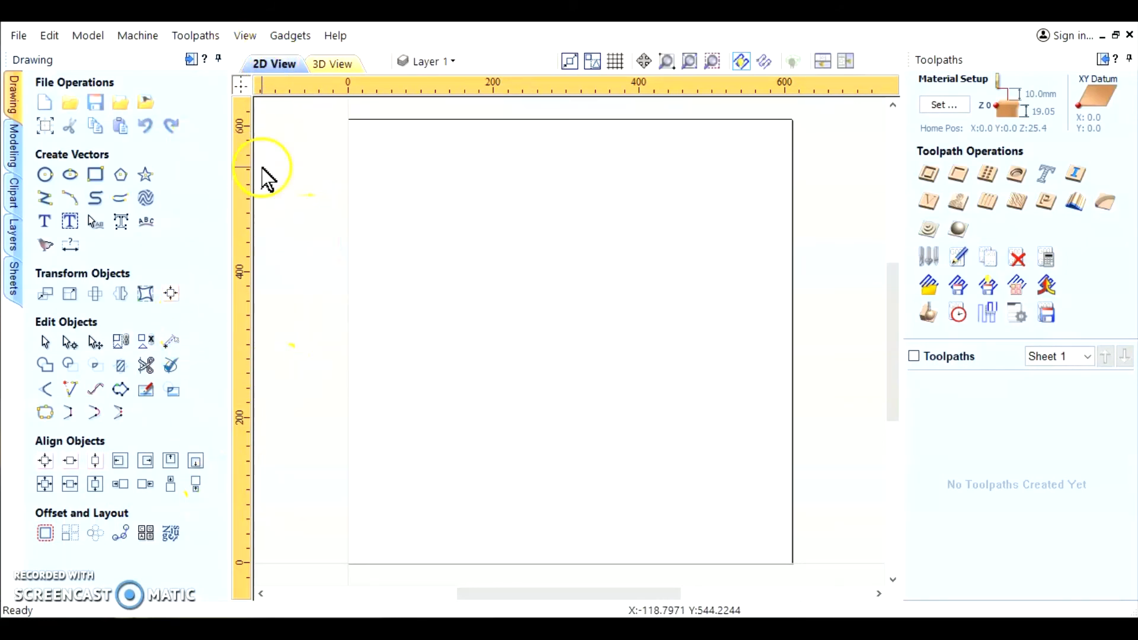
click(292, 36)
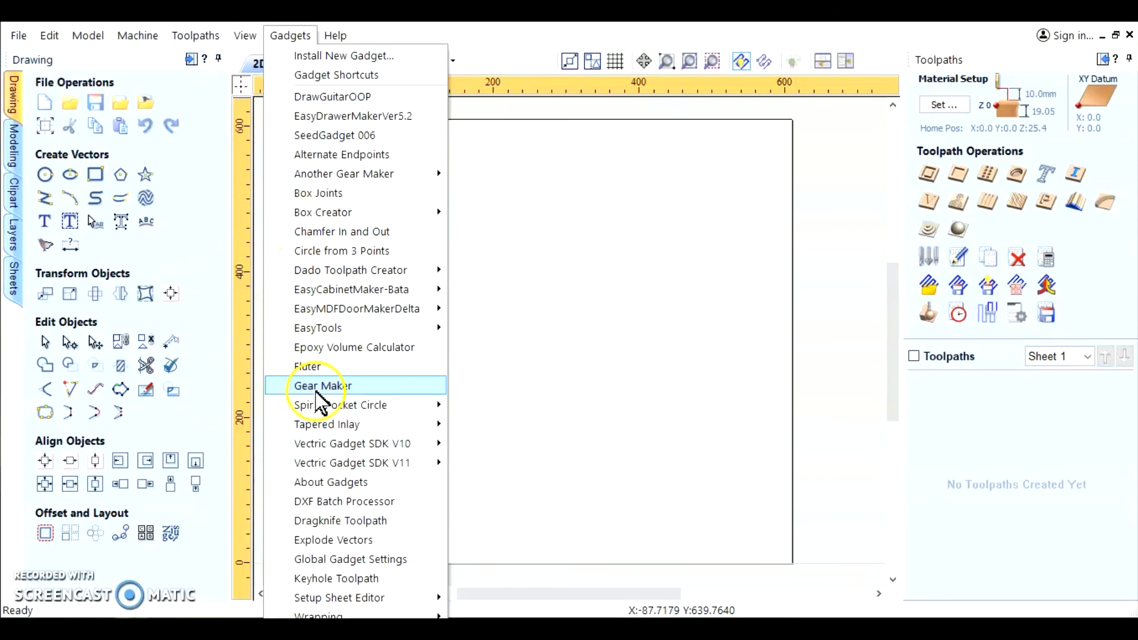
mouse_move(331, 327)
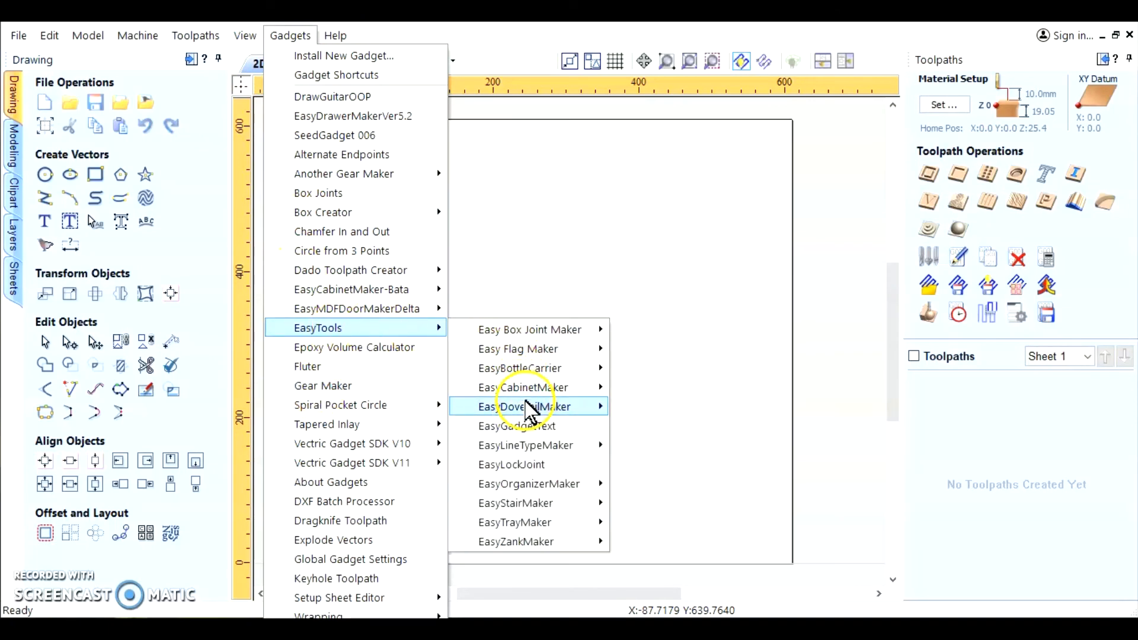
mouse_move(522, 387)
mouse_move(695, 412)
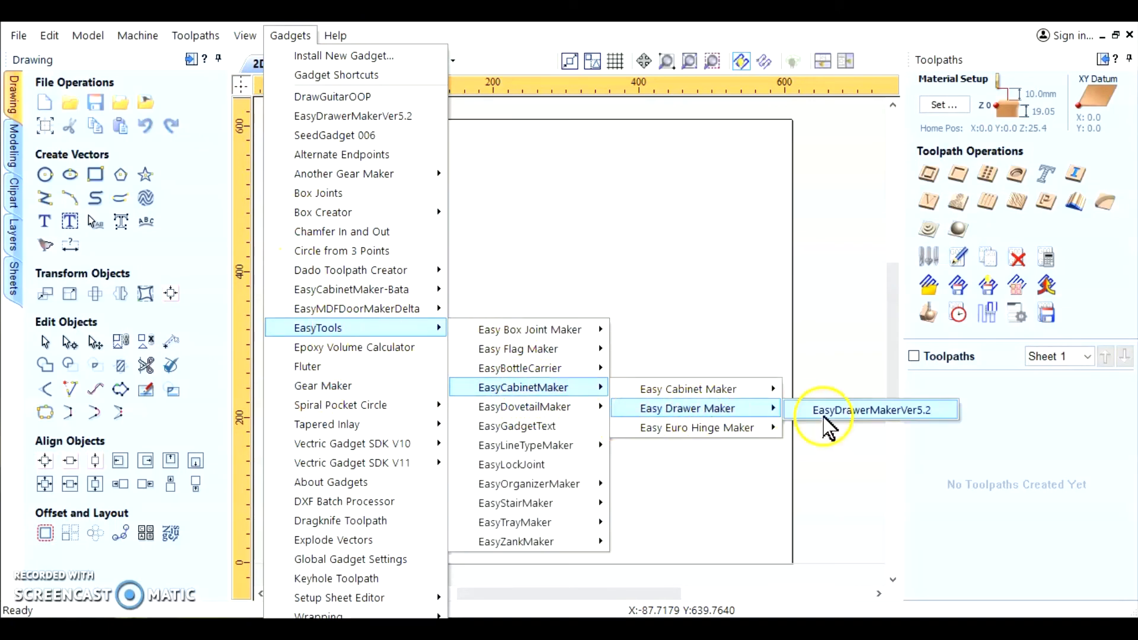
click(854, 409)
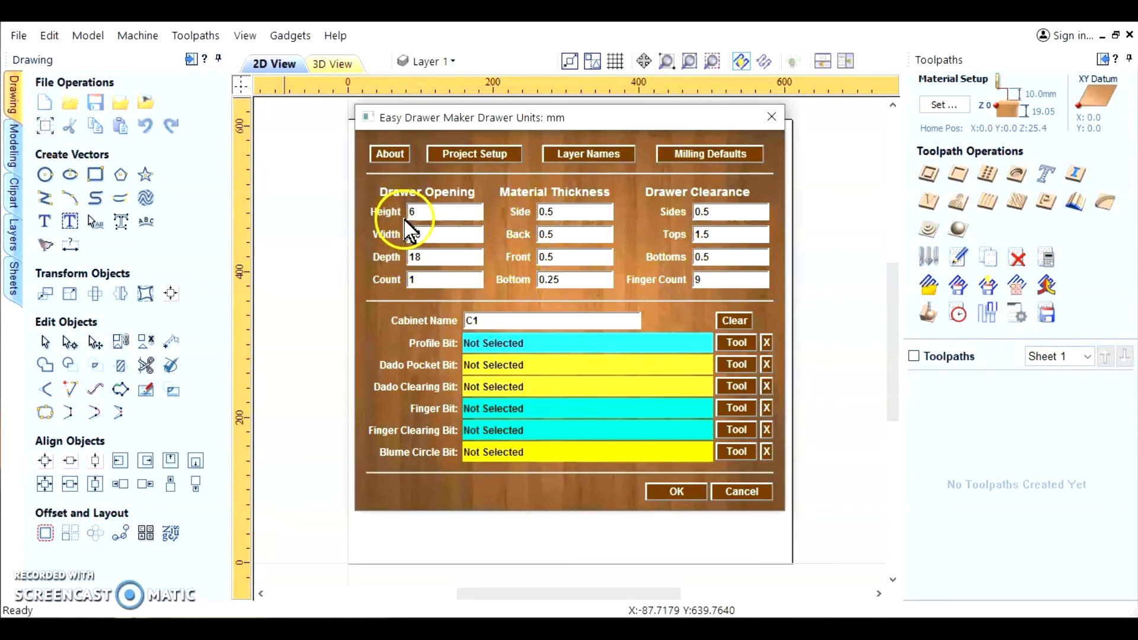
click(718, 155)
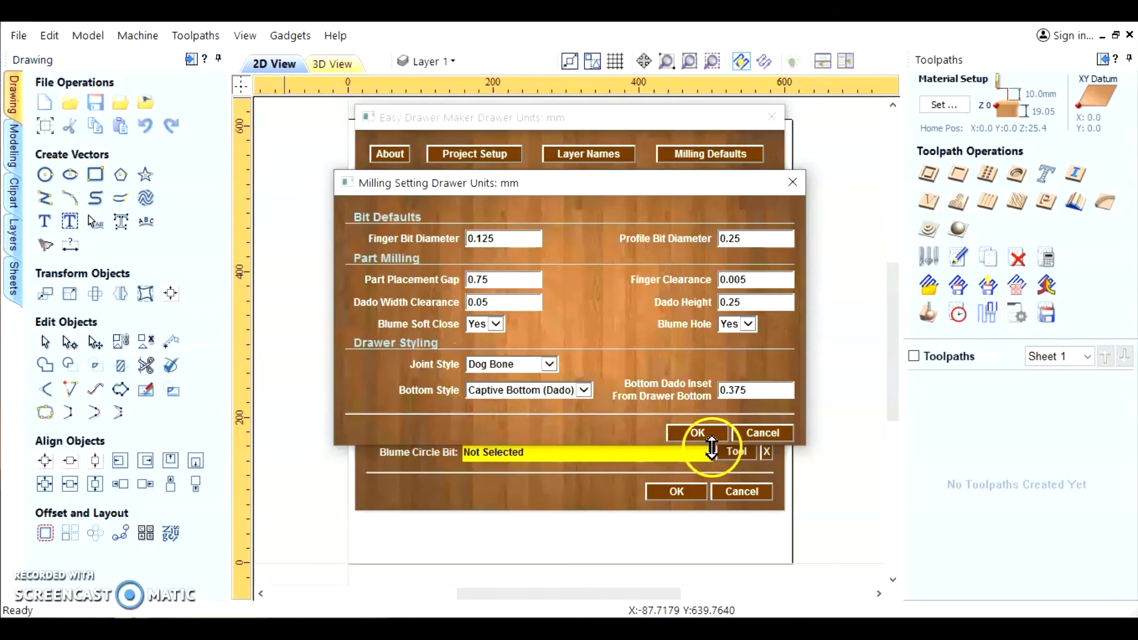
click(756, 434)
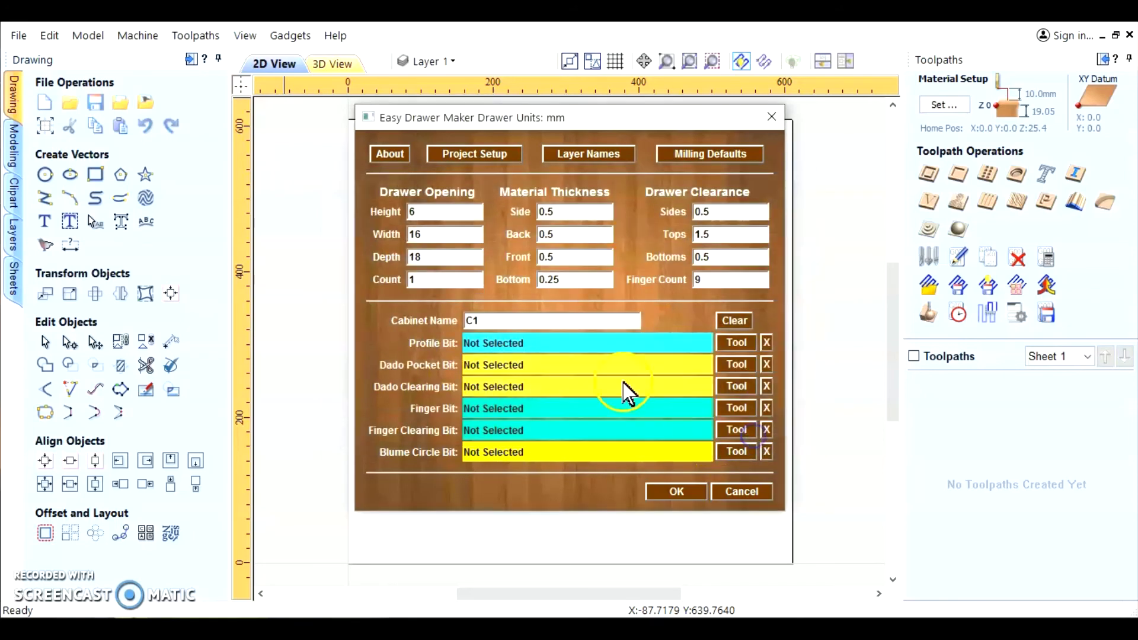
Factory-reset the gadget to metric 150 × 350 × 480 mm defaults, then edit the drawer count
click(389, 154)
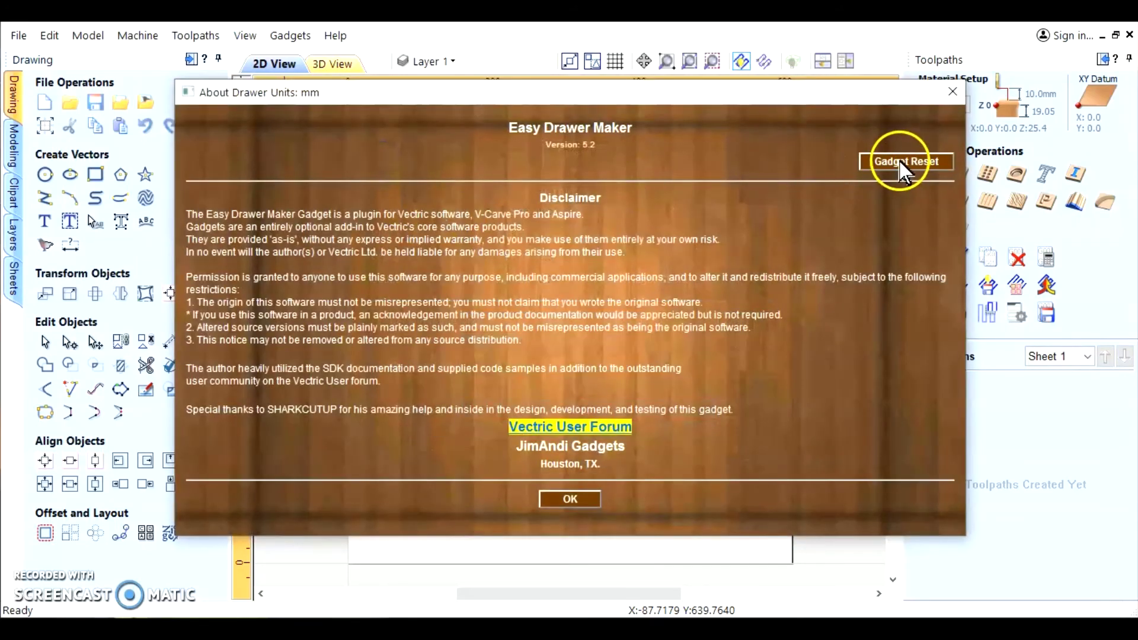
click(901, 169)
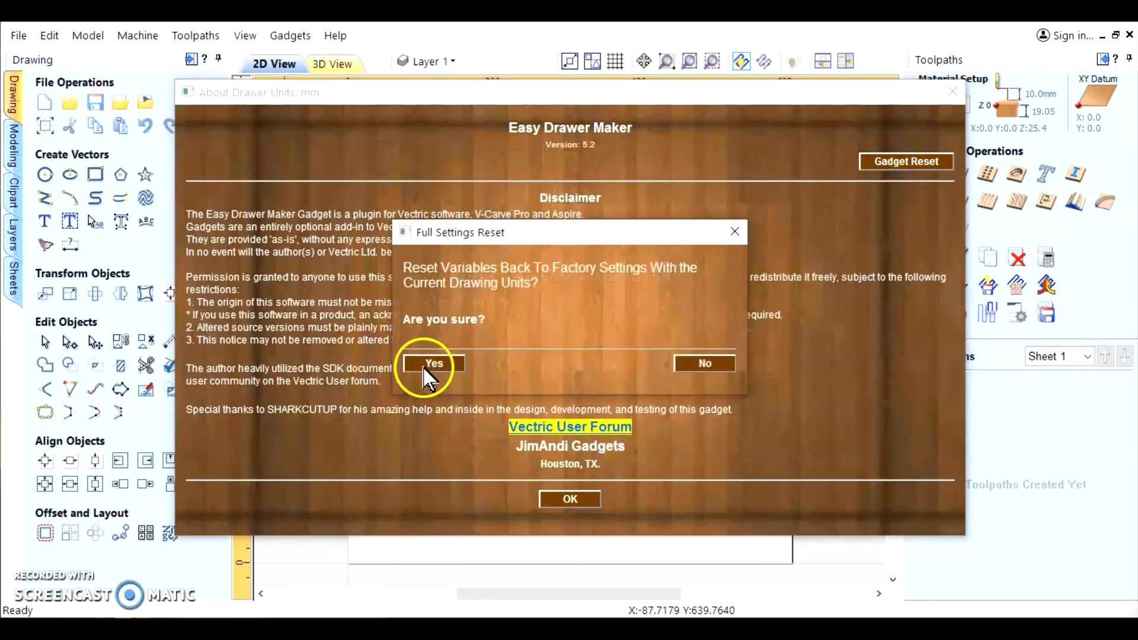
click(433, 364)
click(570, 500)
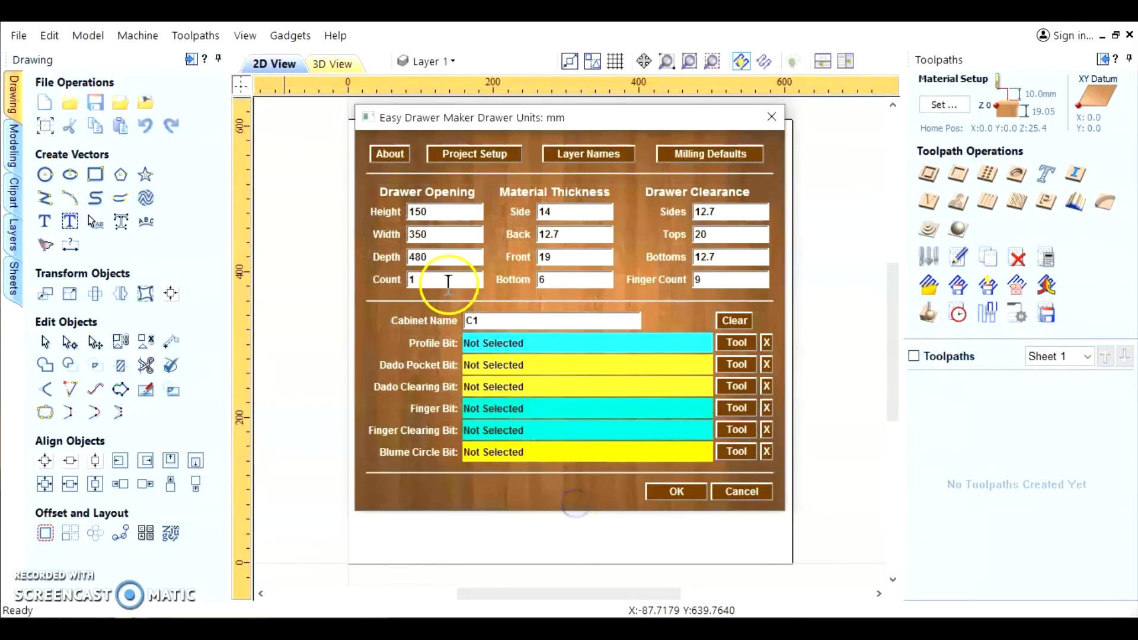
click(409, 282)
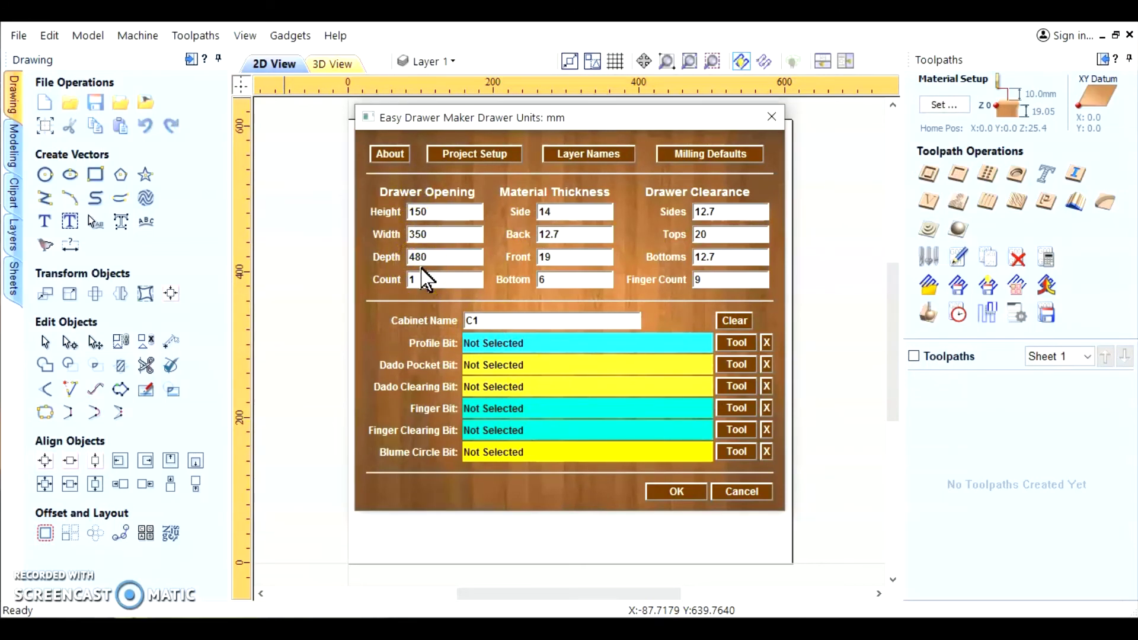
click(426, 280)
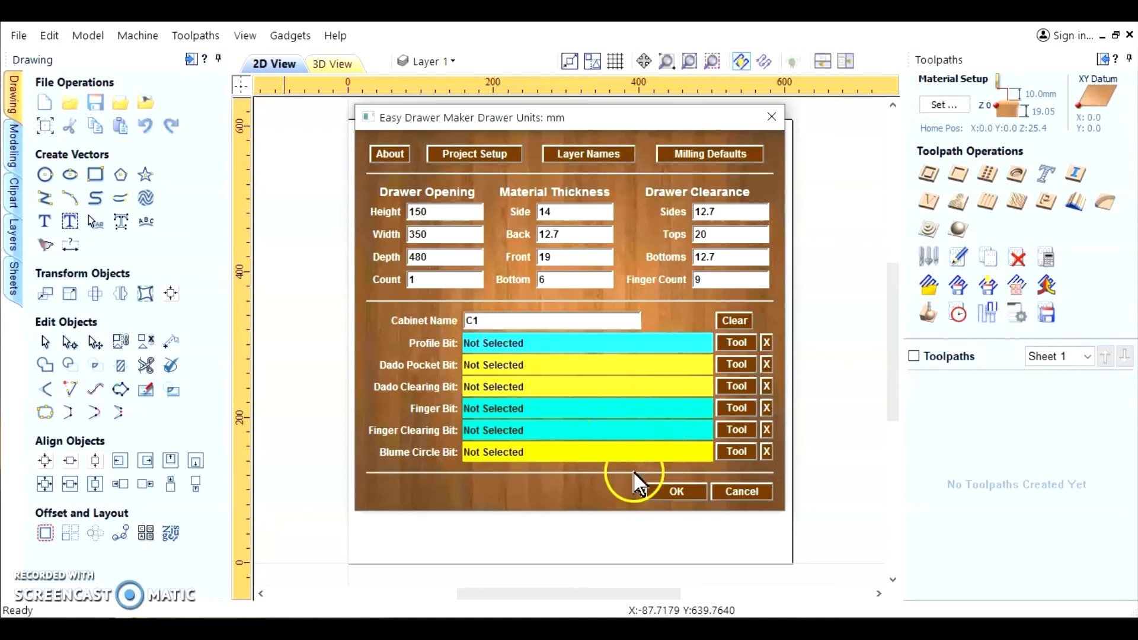
Set the project path to Downloads > Gadget Coding - Test Files > Easy Drawer Maker Testing
click(668, 497)
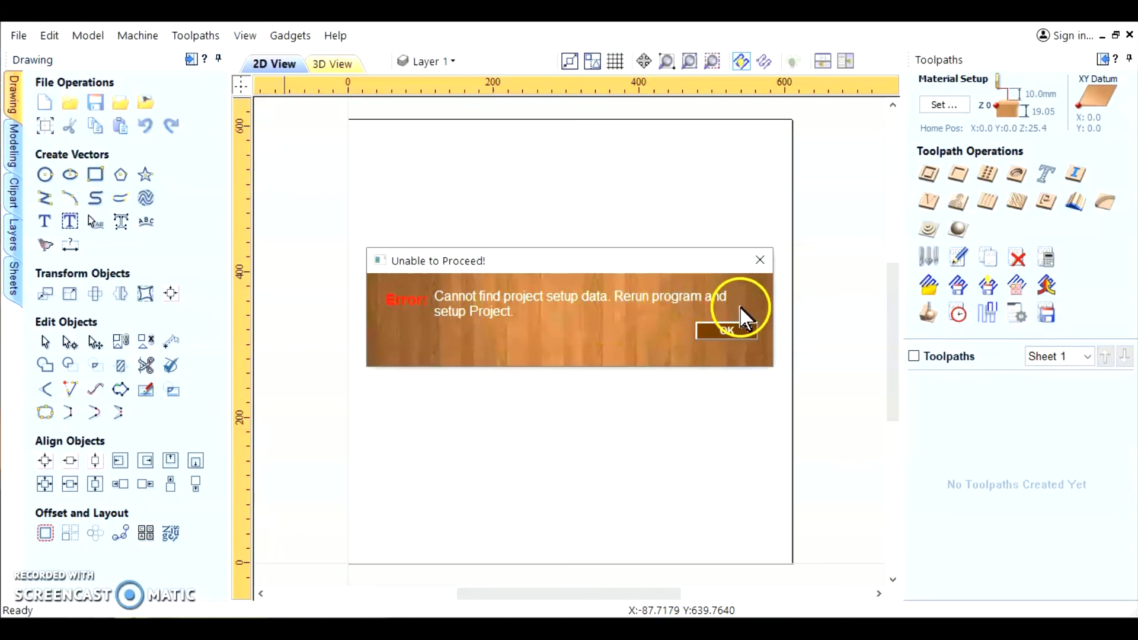
click(742, 332)
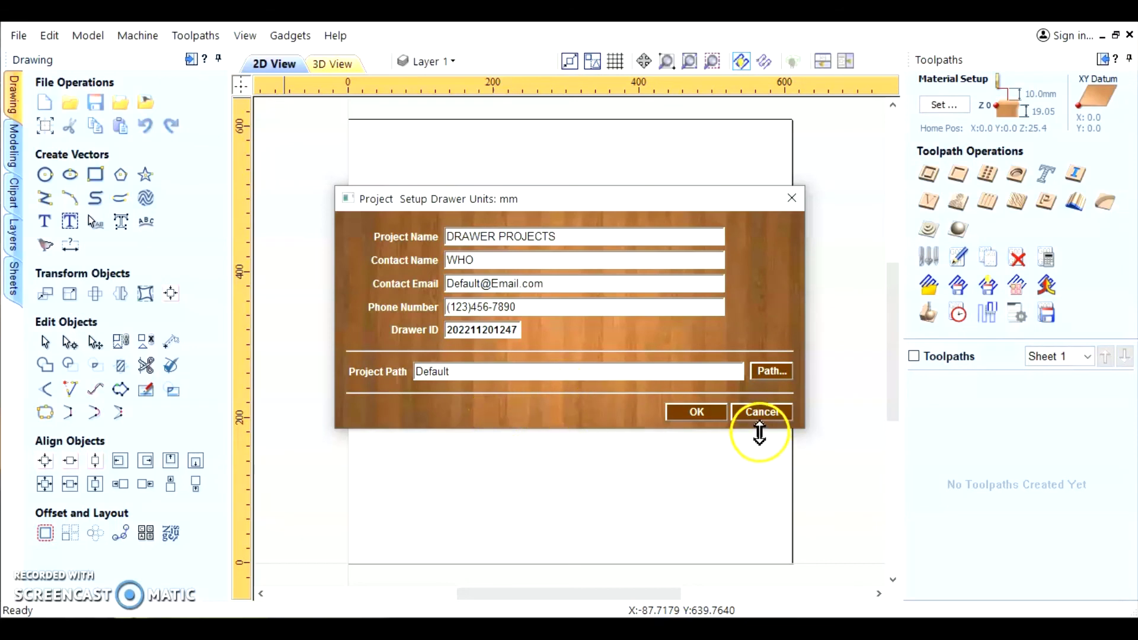
click(775, 373)
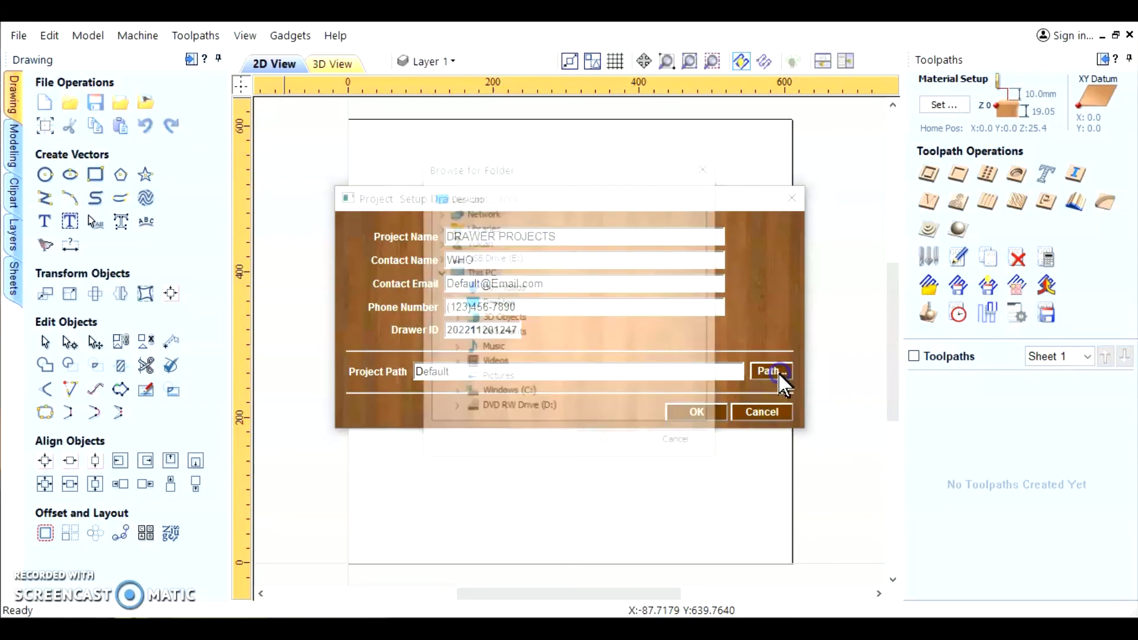
click(517, 288)
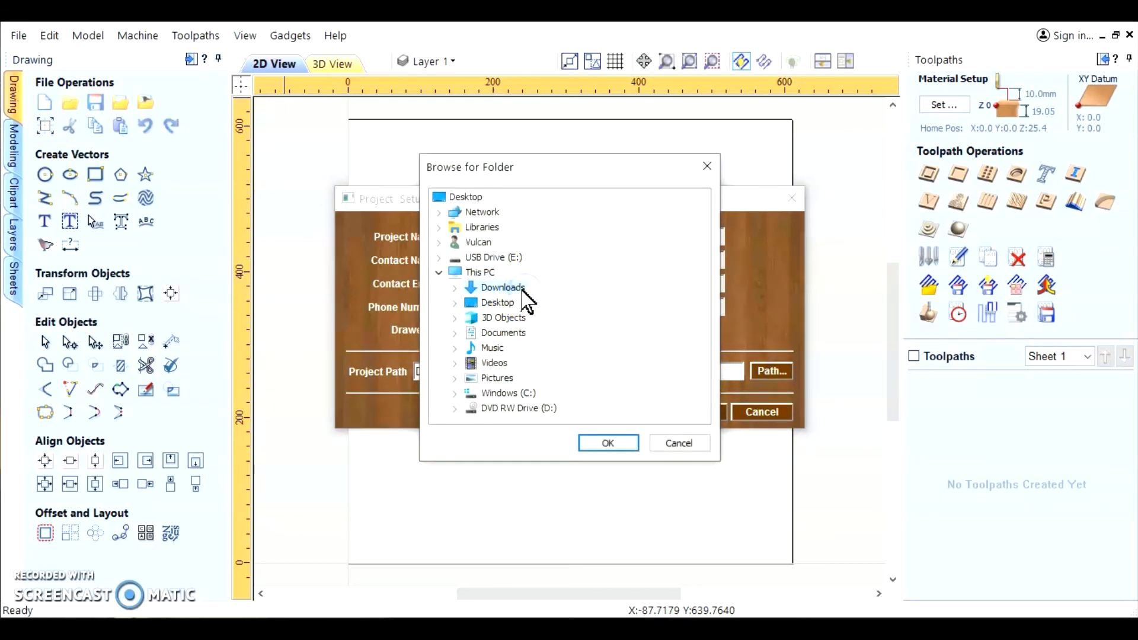
double_click(524, 289)
double_click(551, 332)
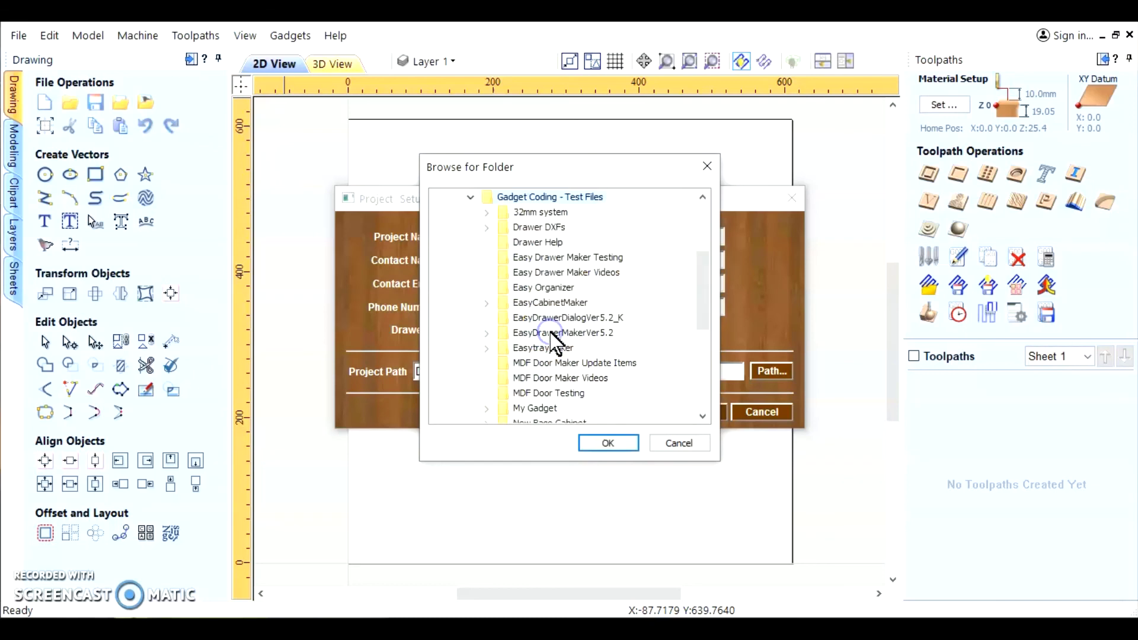
click(589, 253)
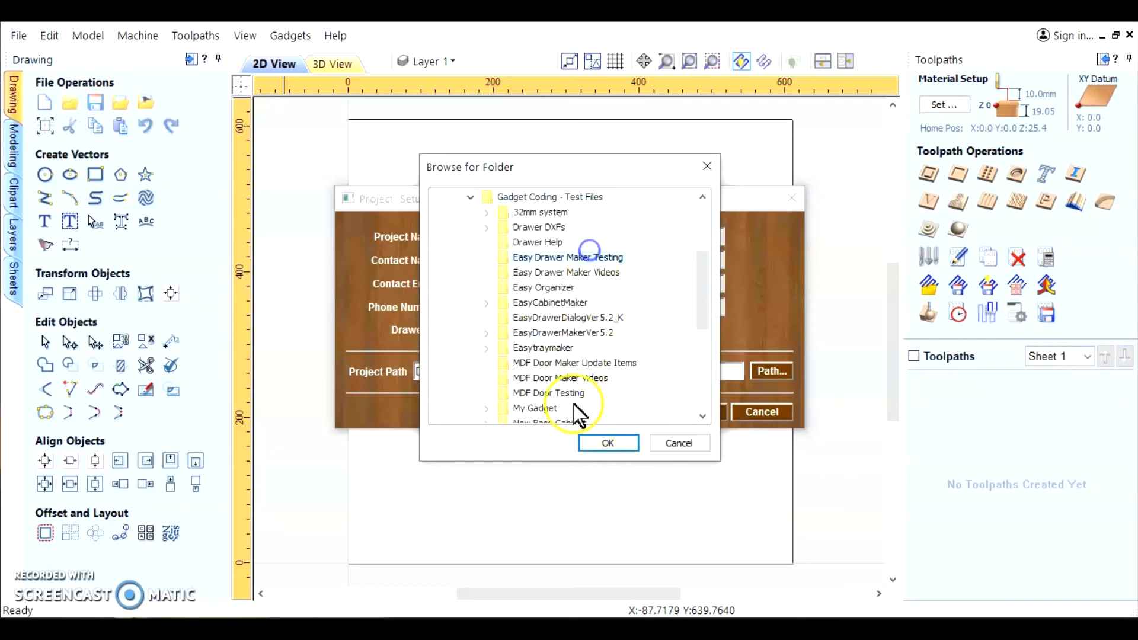
click(607, 443)
click(695, 413)
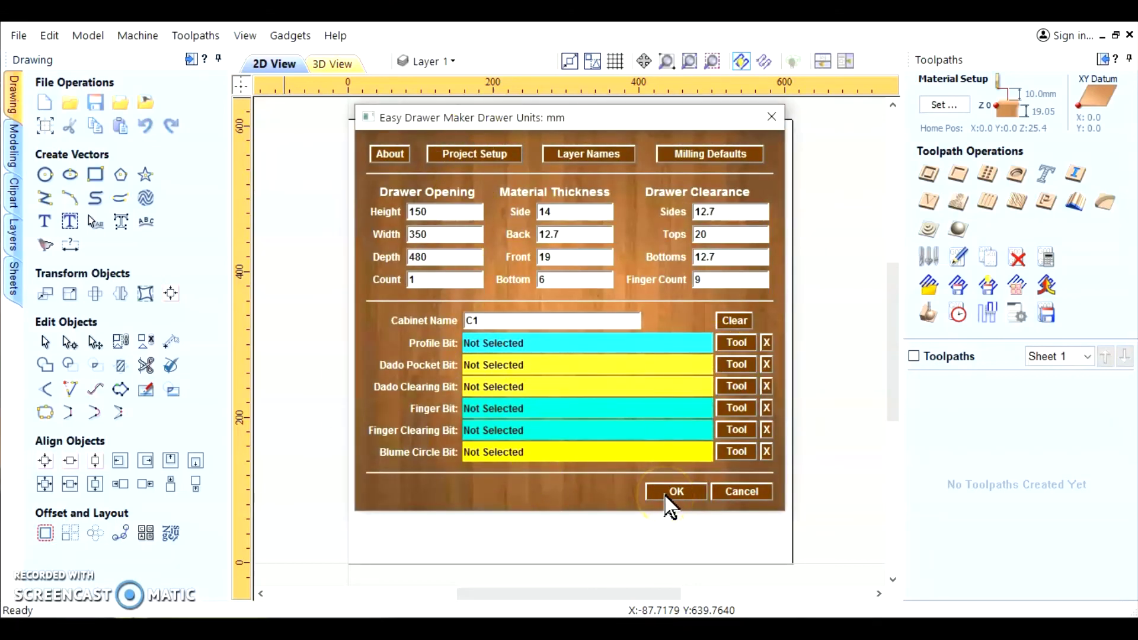
Generate the drawer parts, accept the thickness warning, and view sheets 6, 12.7, 14 and 19
click(674, 494)
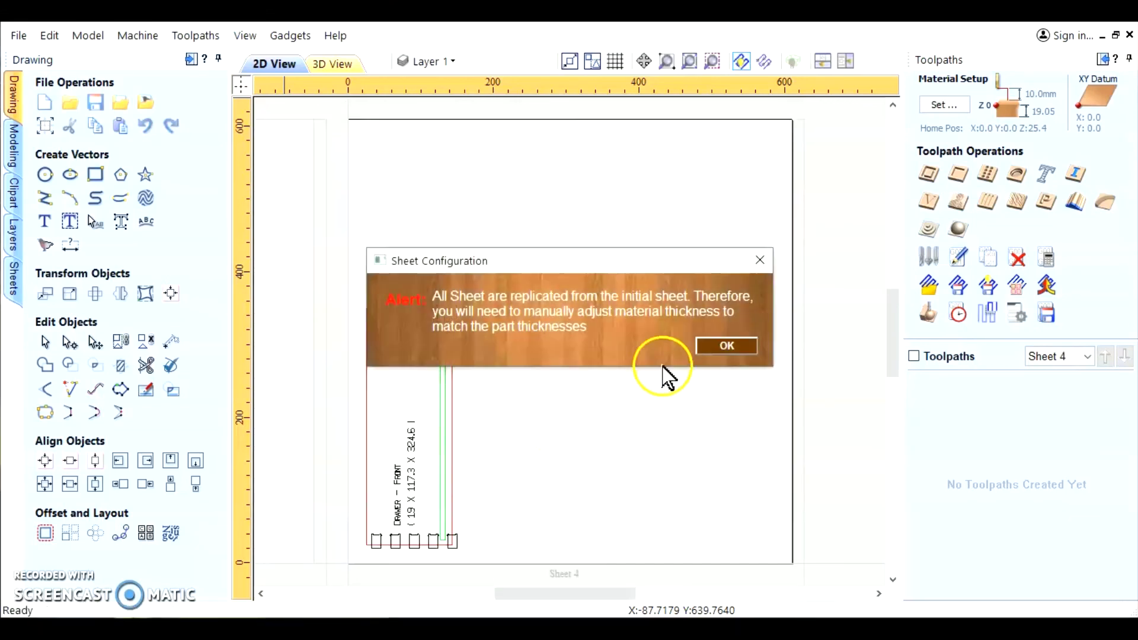
click(728, 347)
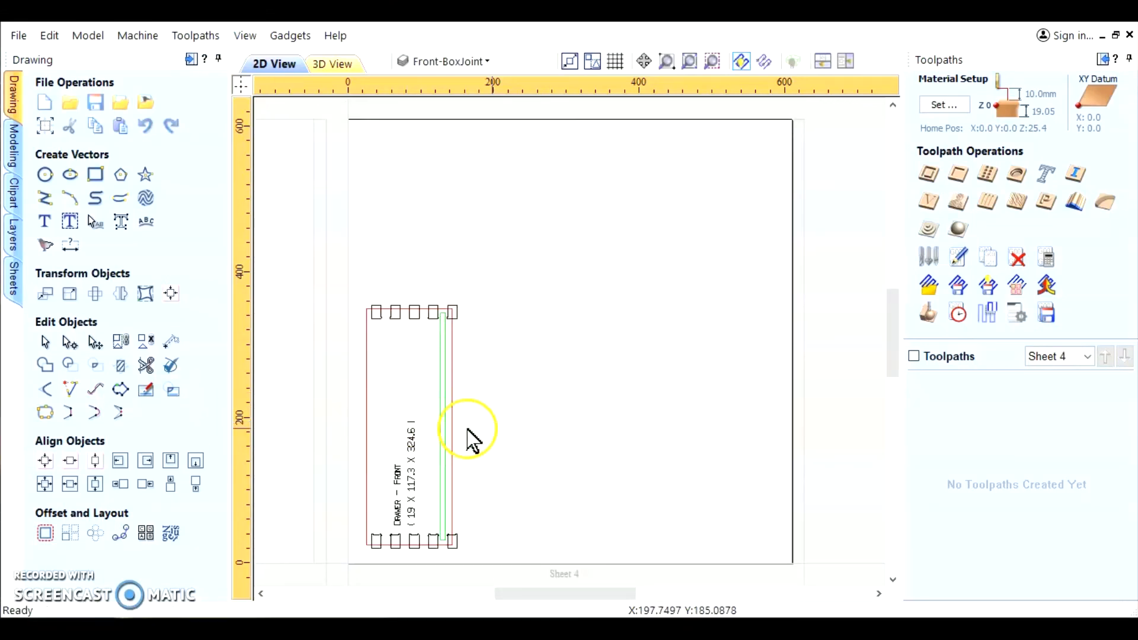
scroll(651, 424, down, 3)
scroll(444, 515, down, 2)
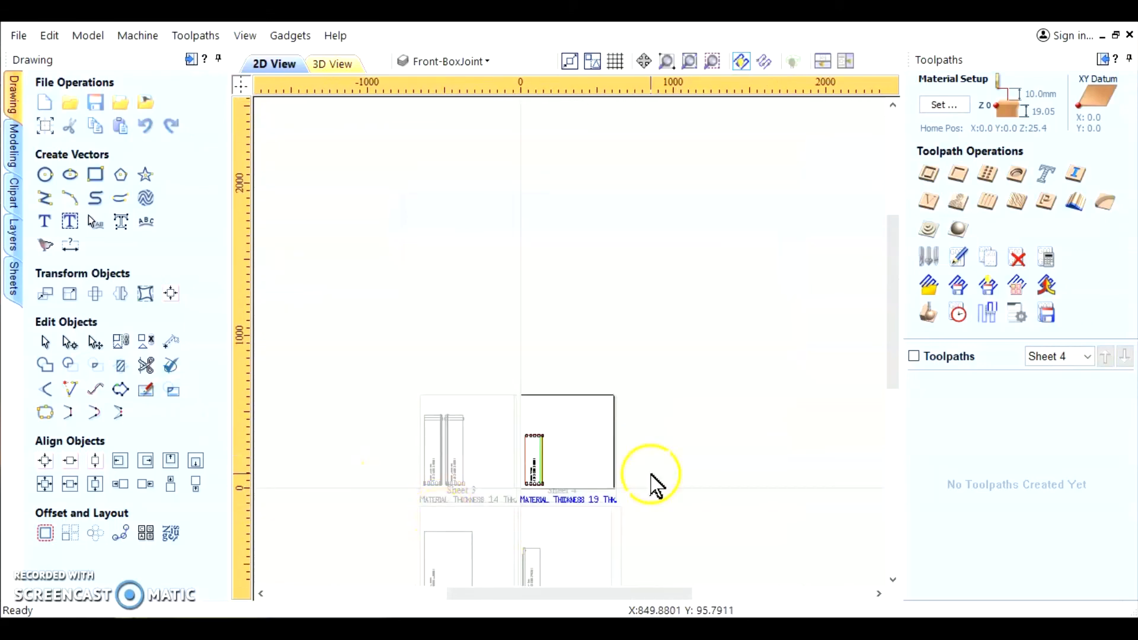
drag(894, 254, 888, 327)
scroll(482, 355, up, 3)
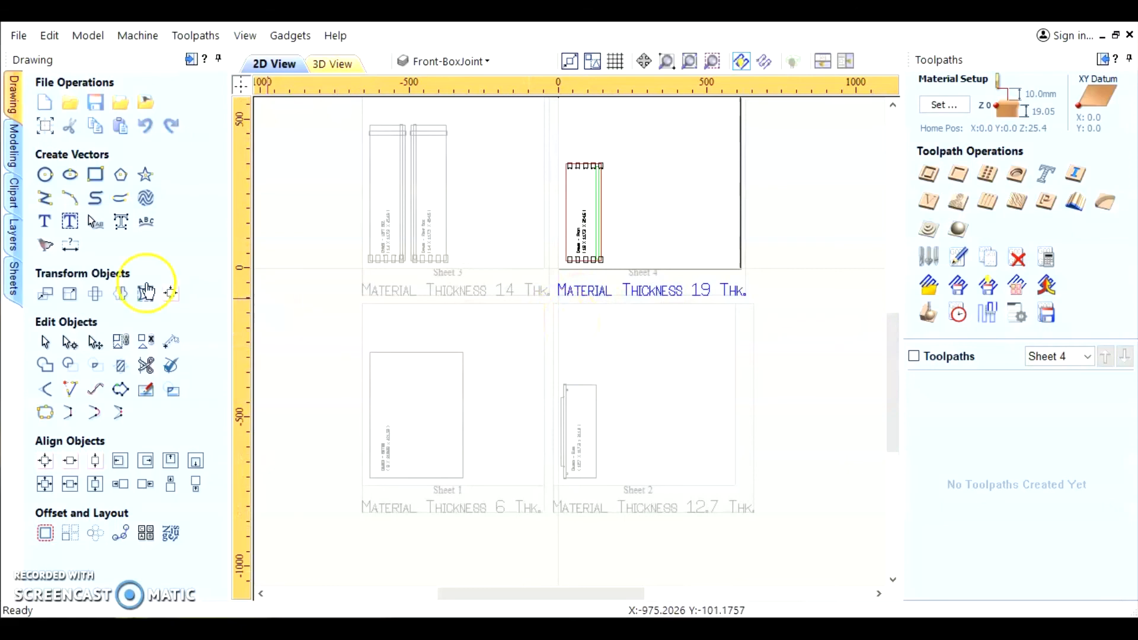
click(13, 278)
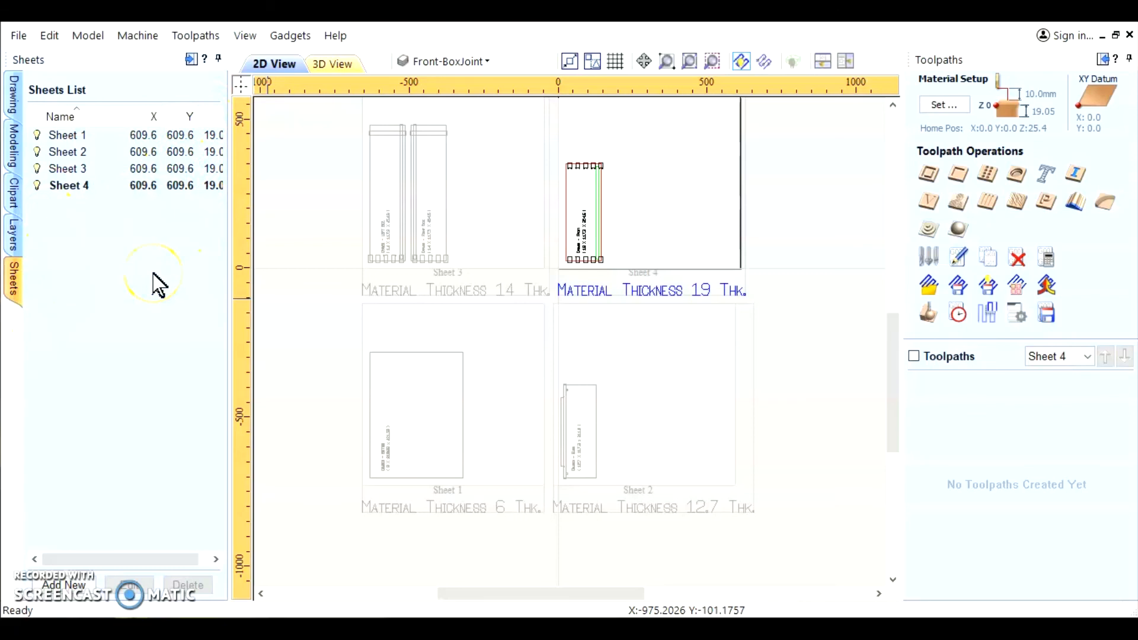
click(432, 389)
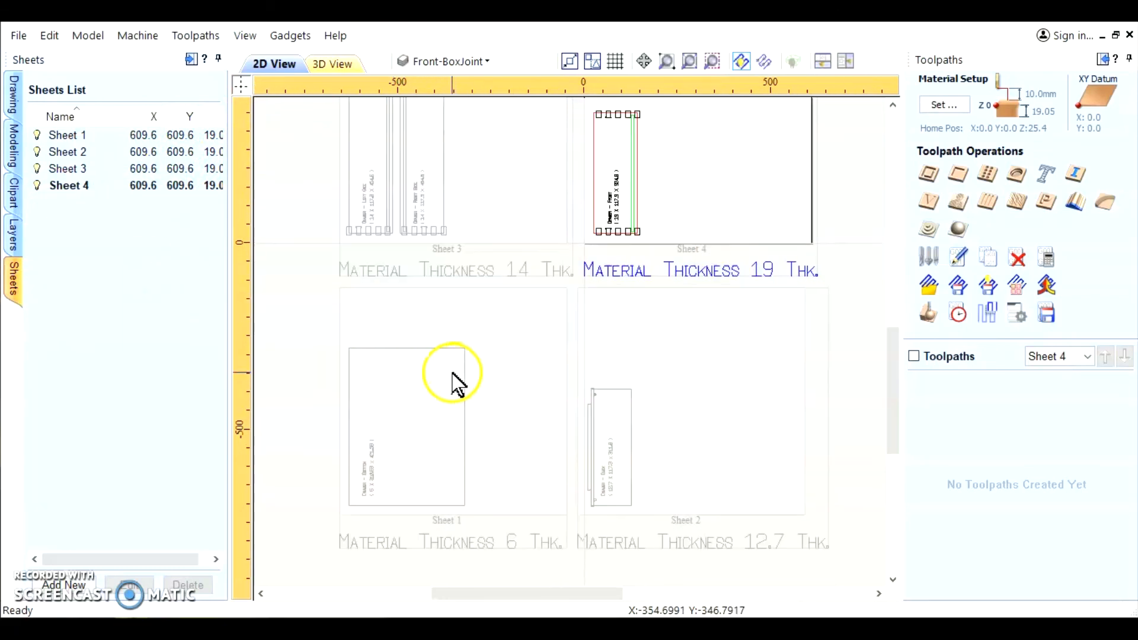
scroll(452, 374, down, 1)
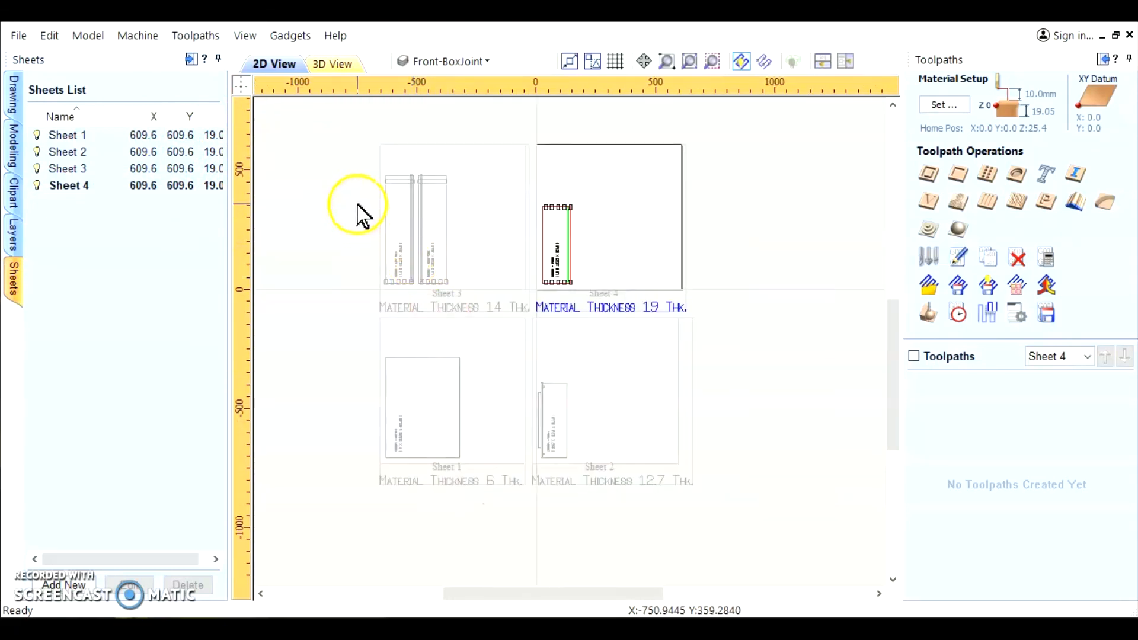